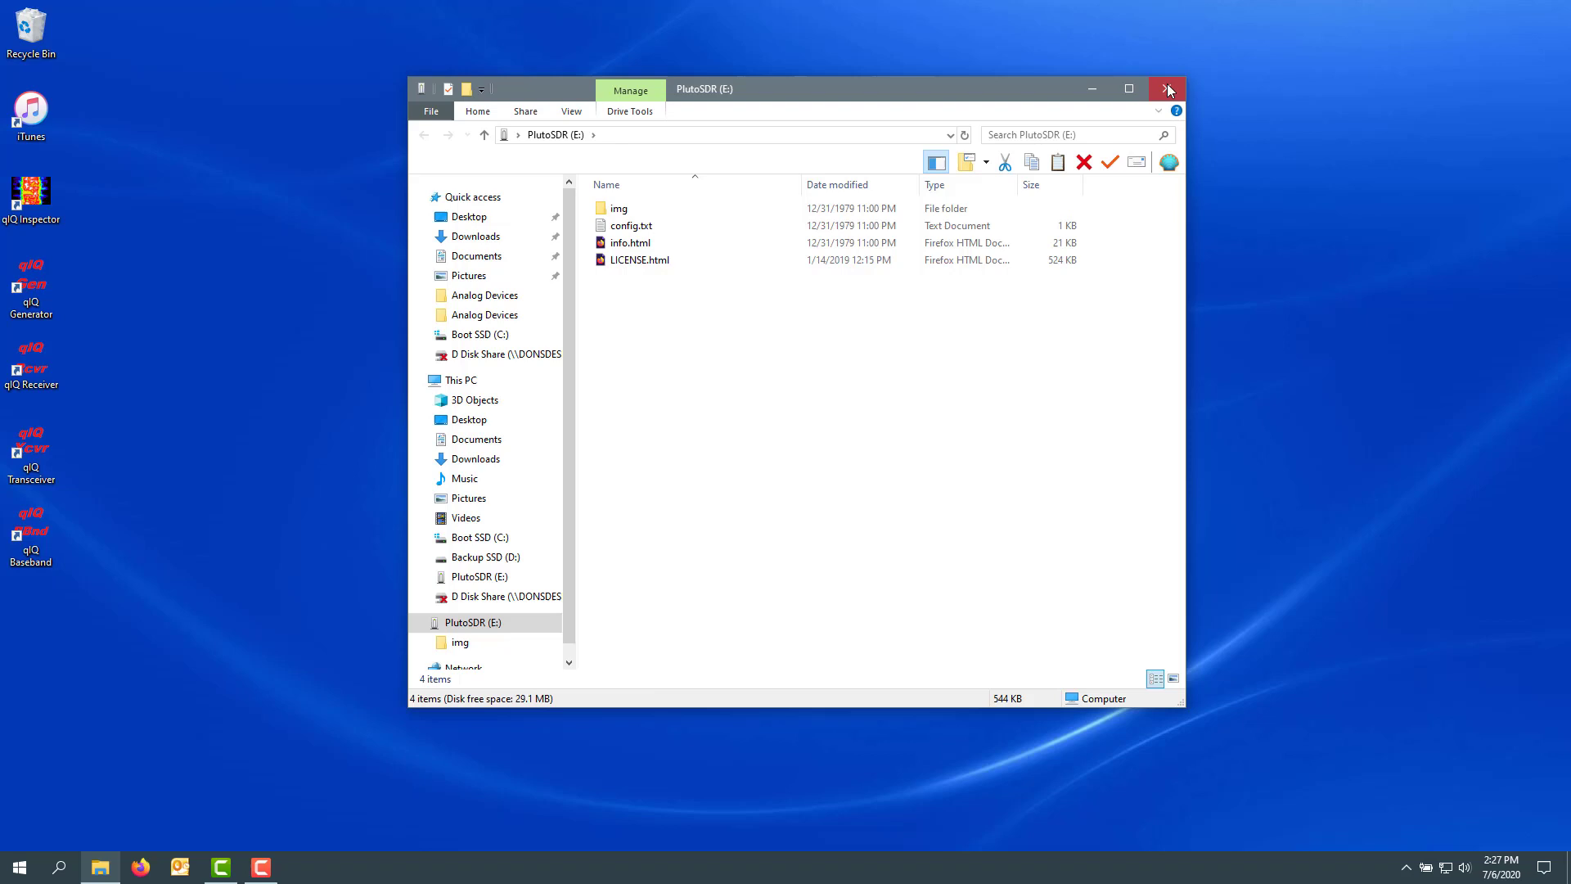
# Step: Close the PlutoSDR drive window, launch qIQ Transceiver from the desktop, and enlarge its main window
pyautogui.click(1168, 87)
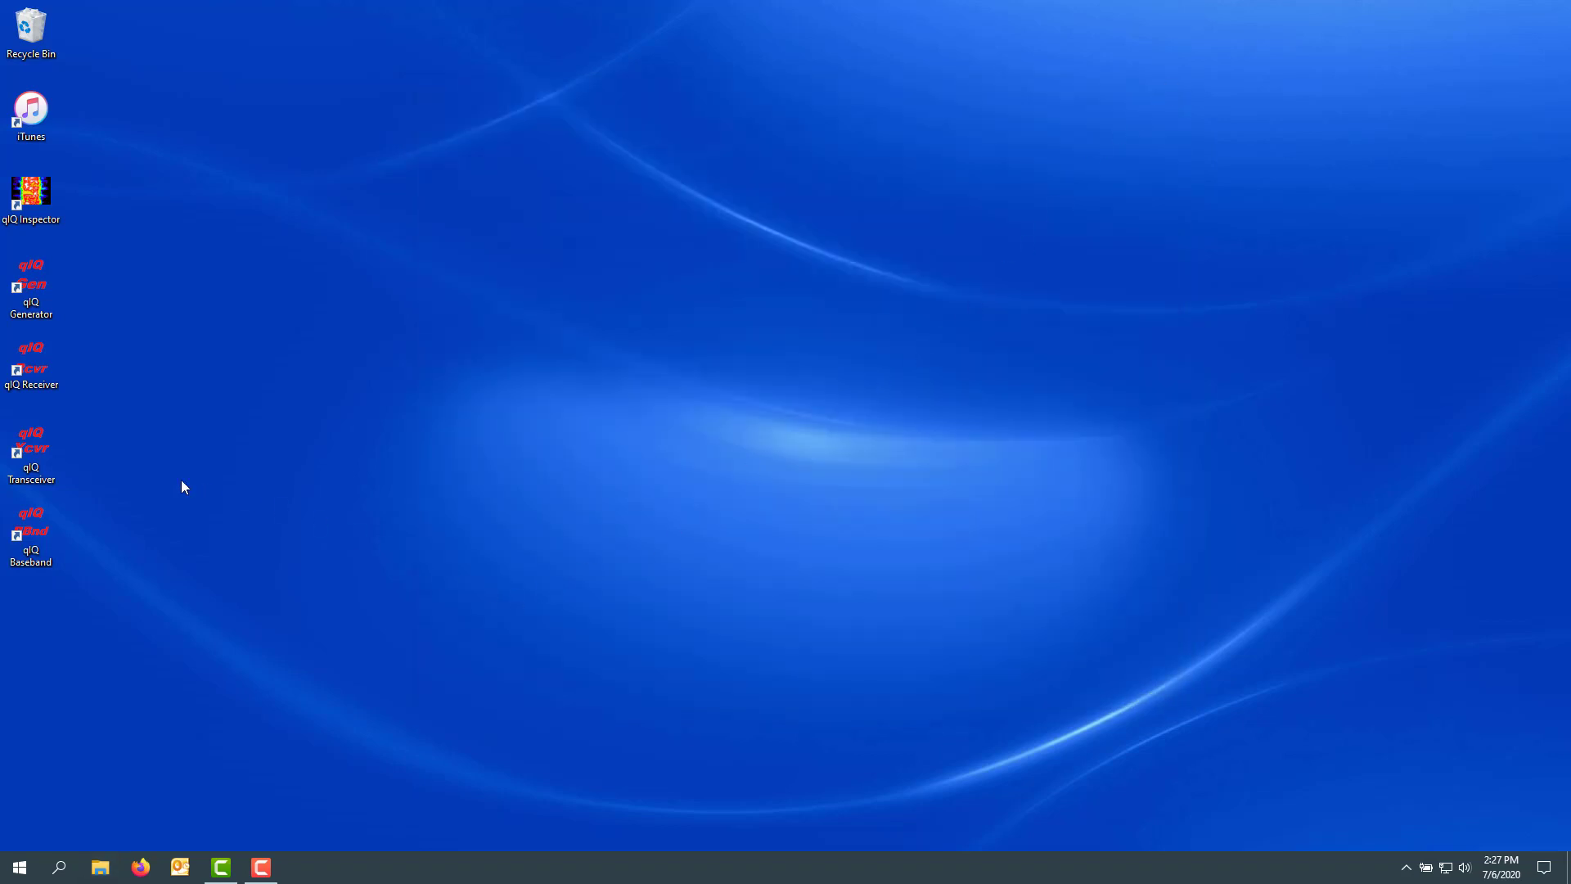
pyautogui.doubleClick(31, 449)
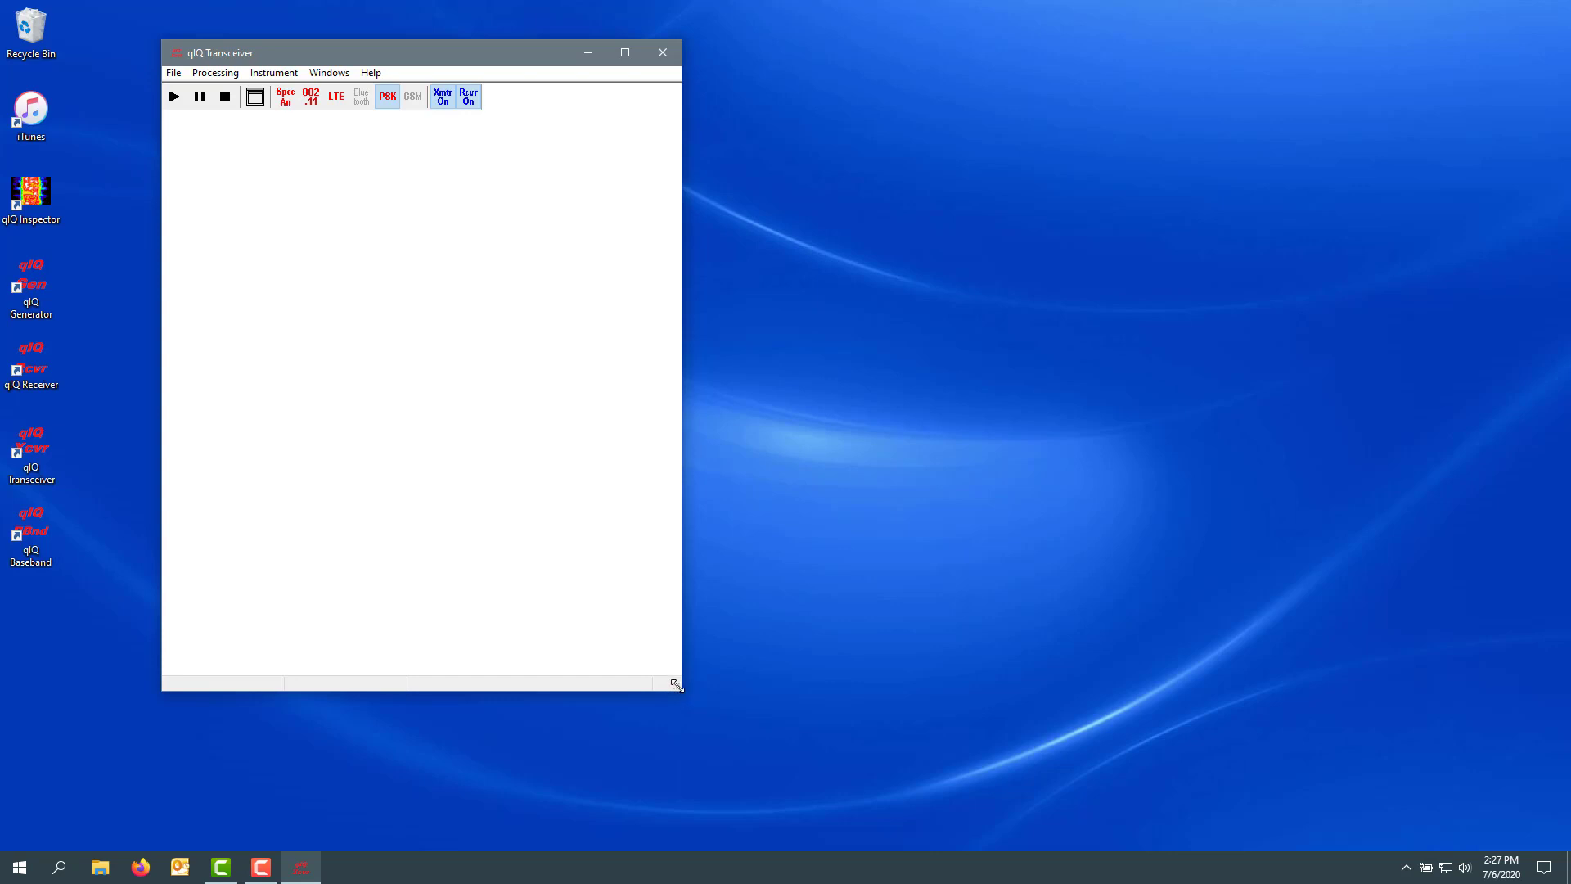
pyautogui.moveTo(681, 691); pyautogui.dragTo(949, 797)
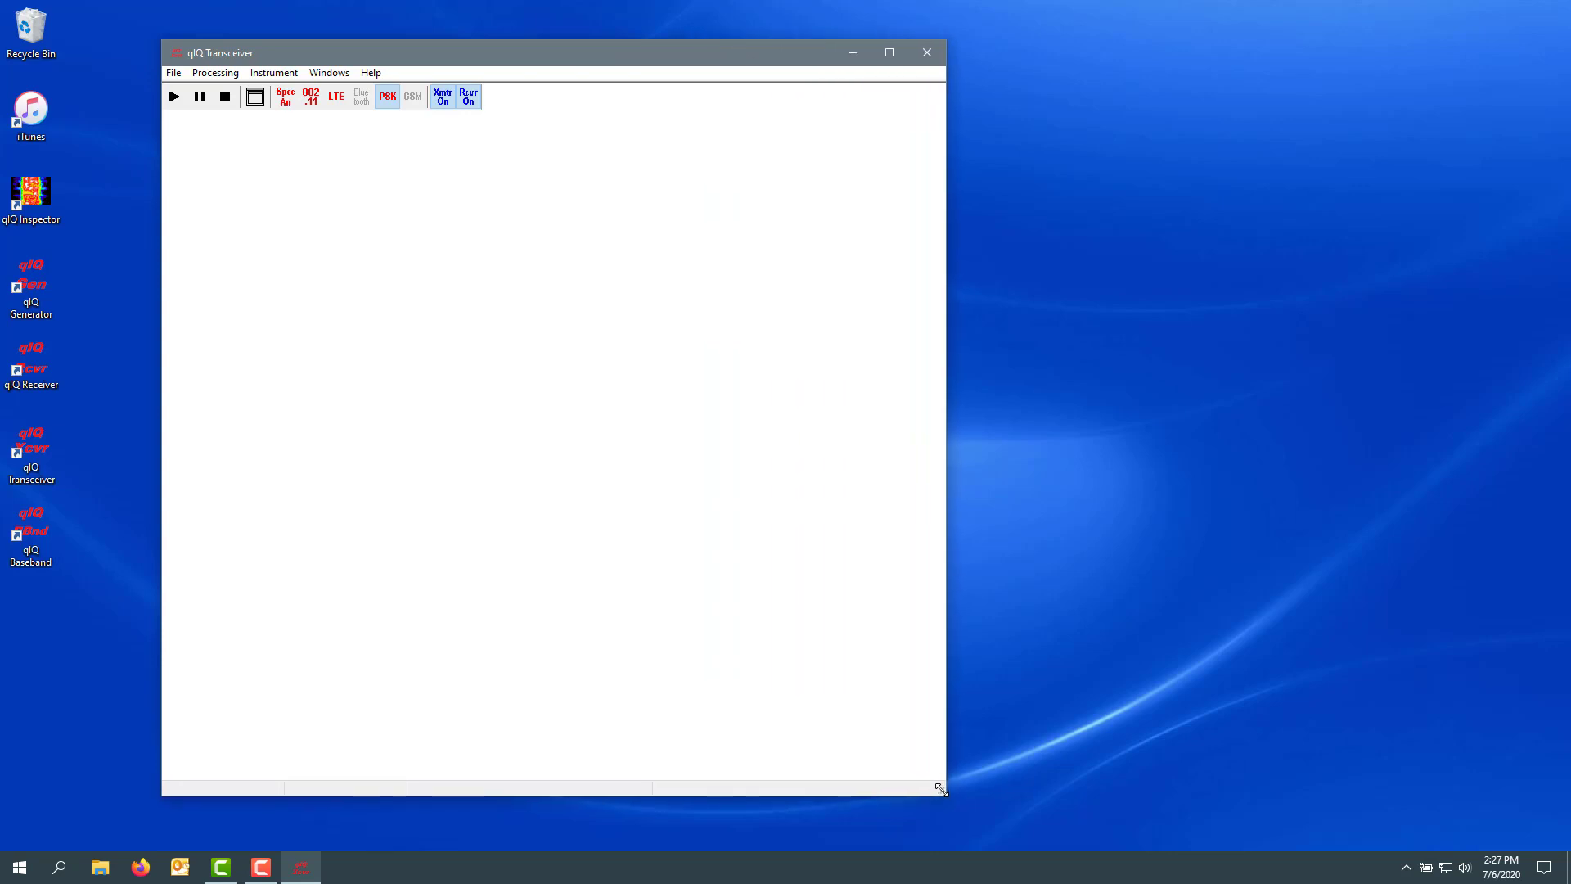
# Step: Activate the Acquired Waveform, Acquired Spectrum, Constellation and Measured Results windows and arrange them automatically
pyautogui.click(331, 75)
pyautogui.click(351, 93)
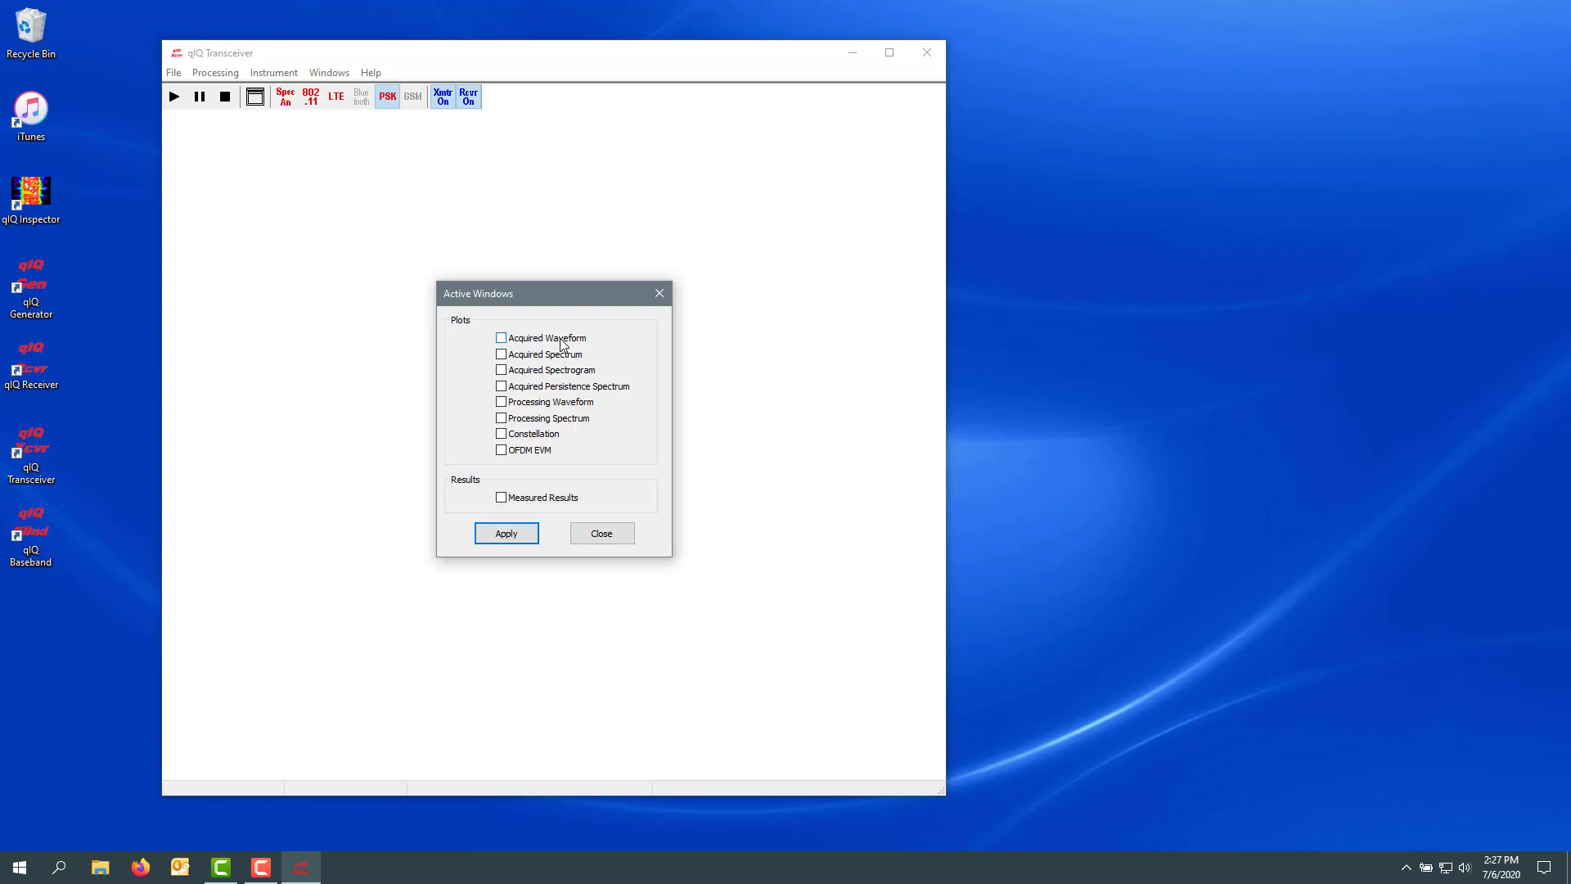
pyautogui.click(502, 339)
pyautogui.click(501, 355)
pyautogui.click(502, 499)
pyautogui.click(507, 534)
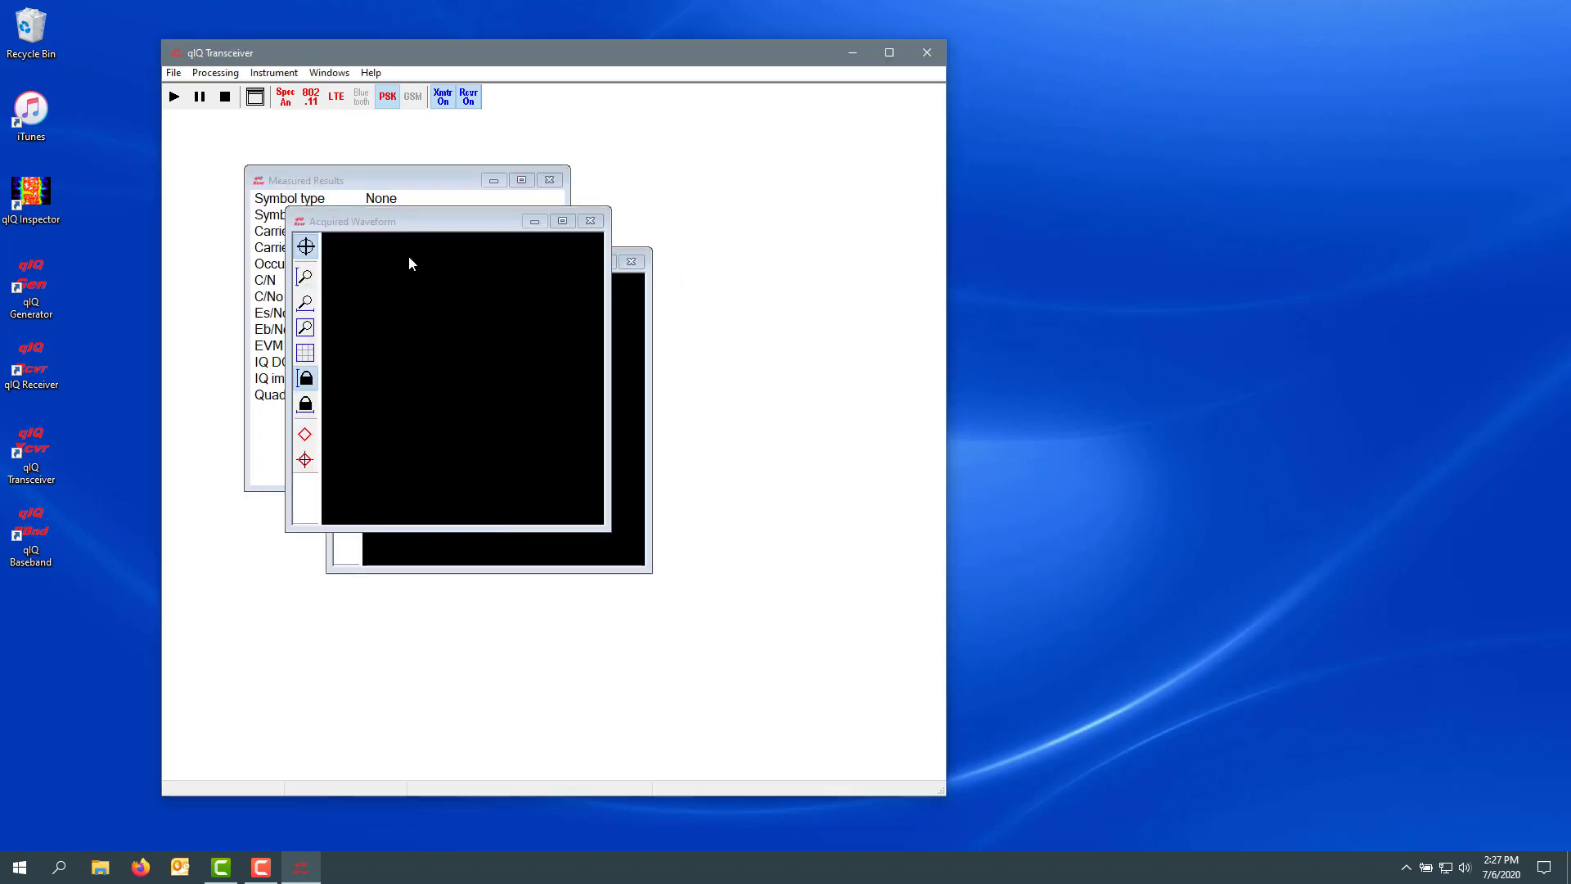
pyautogui.click(254, 99)
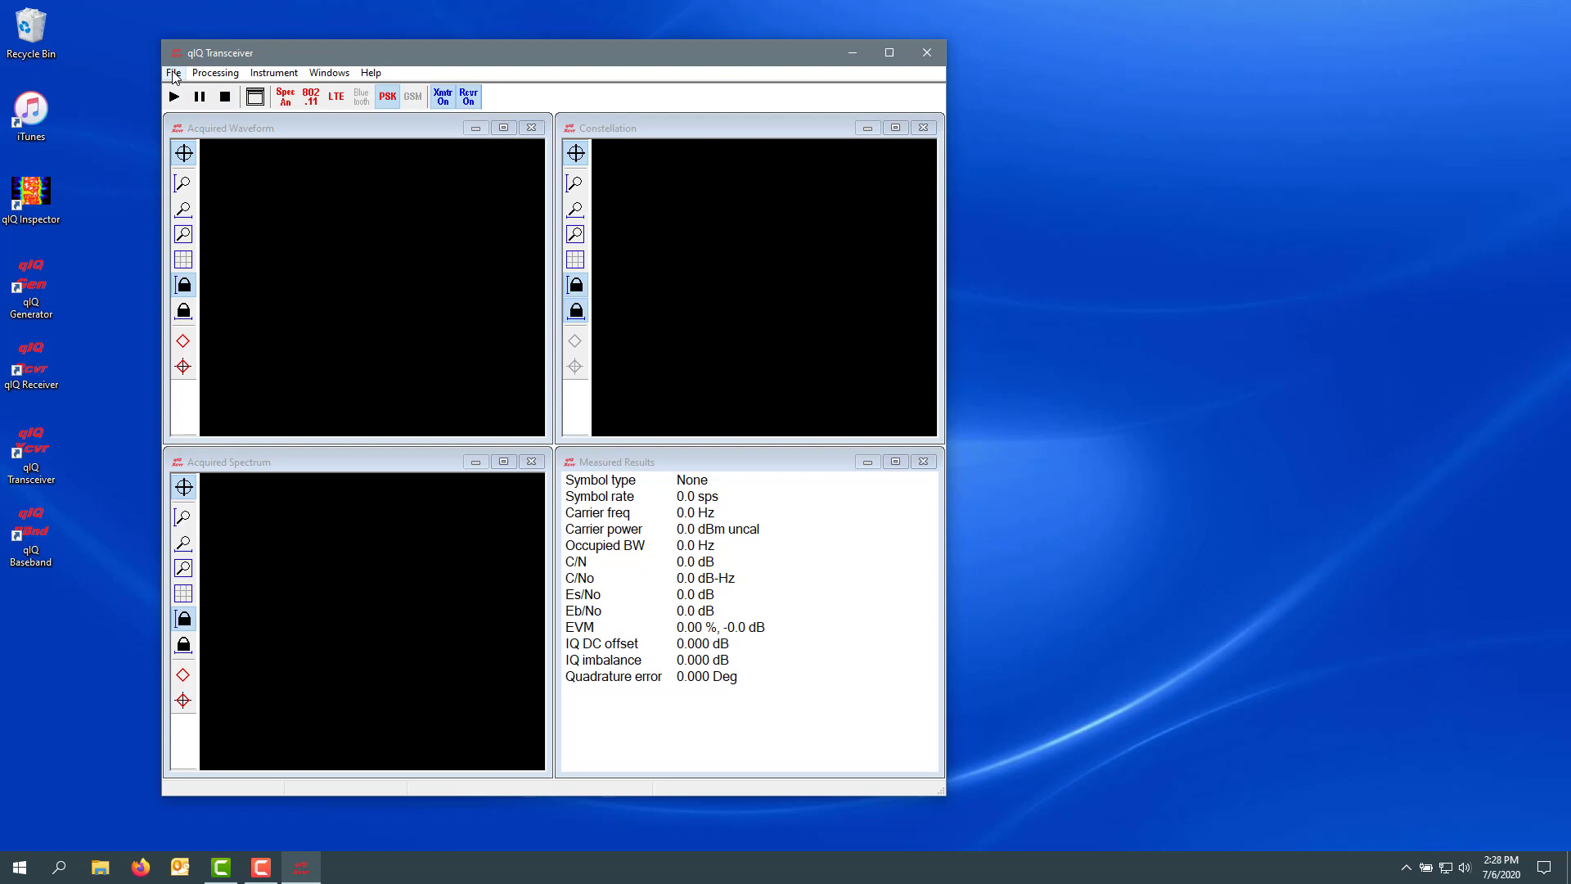
# Step: Scan for the ADALM-PLUTO over IIO Local USB and use USB descriptor usb:2.6.5 for the instrument connection
pyautogui.click(273, 73)
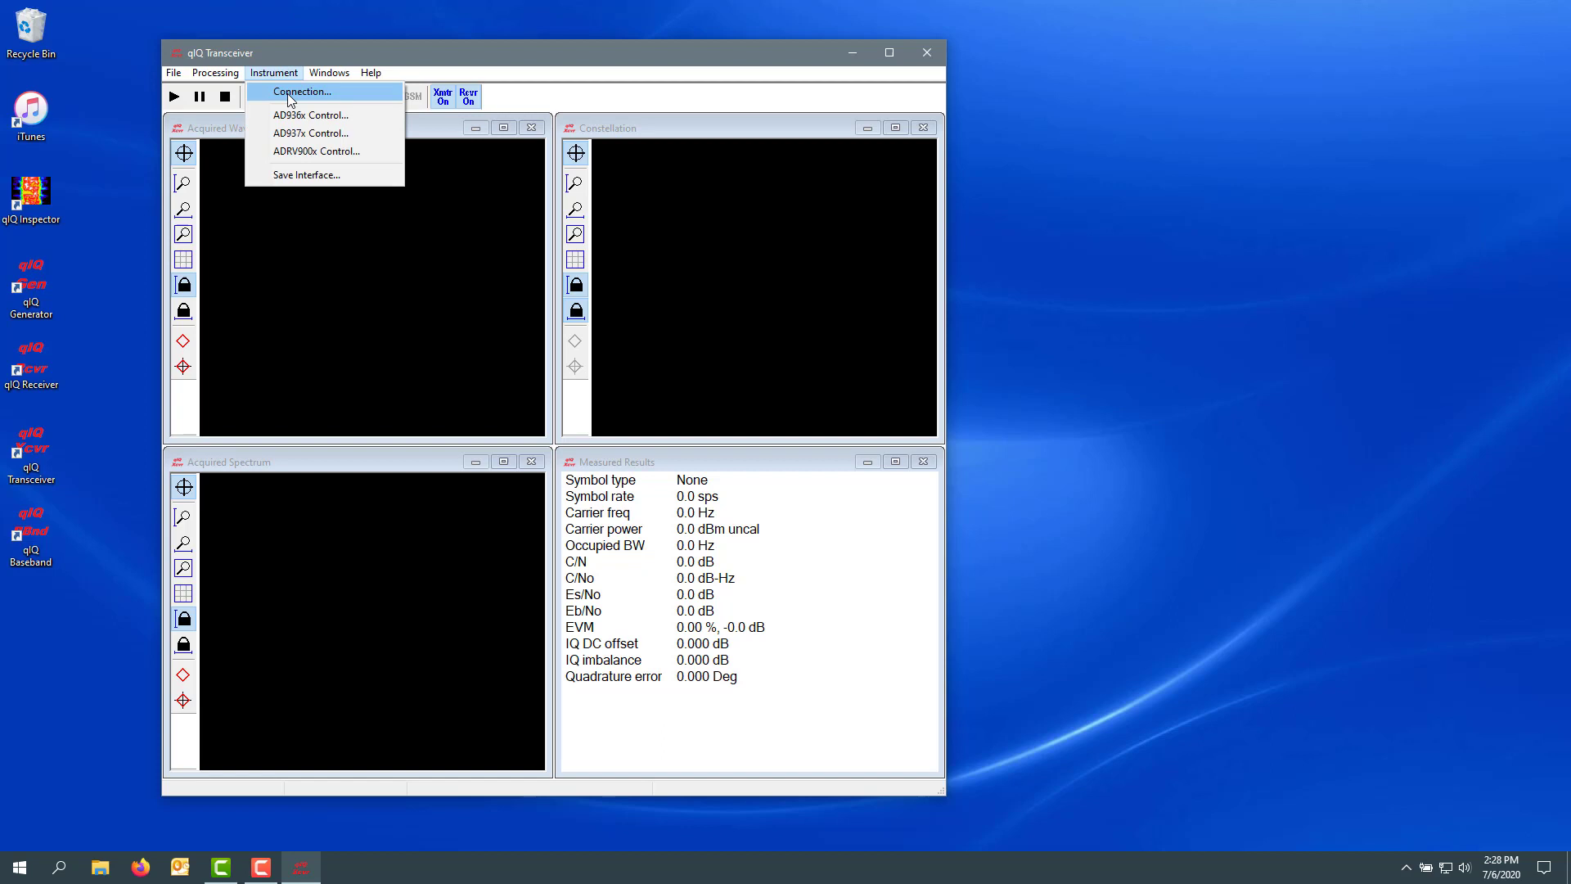
pyautogui.click(290, 92)
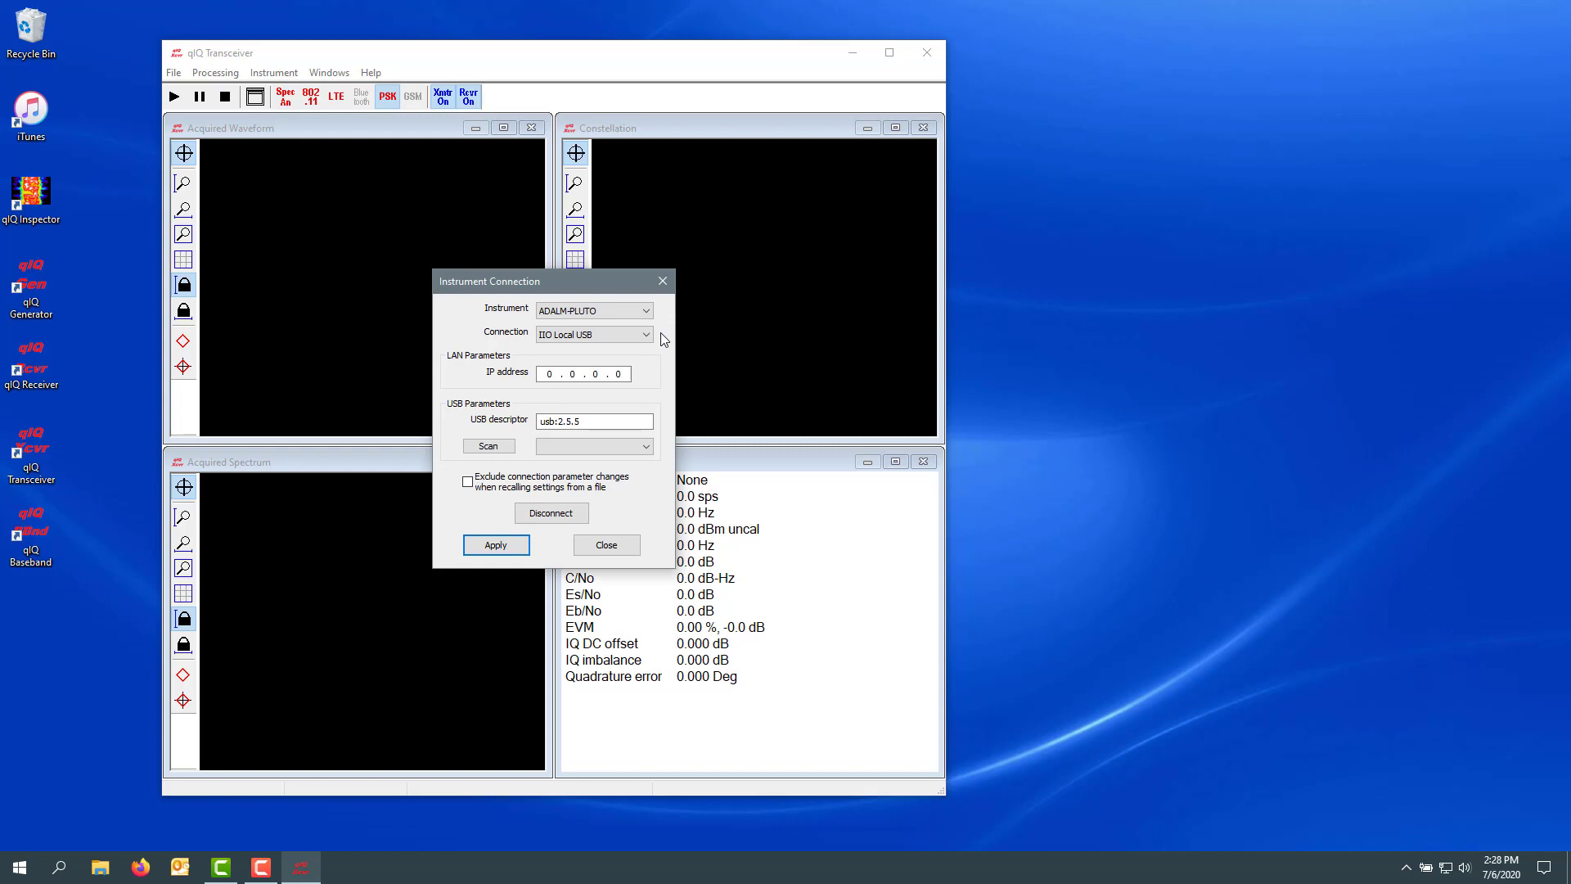
pyautogui.click(487, 449)
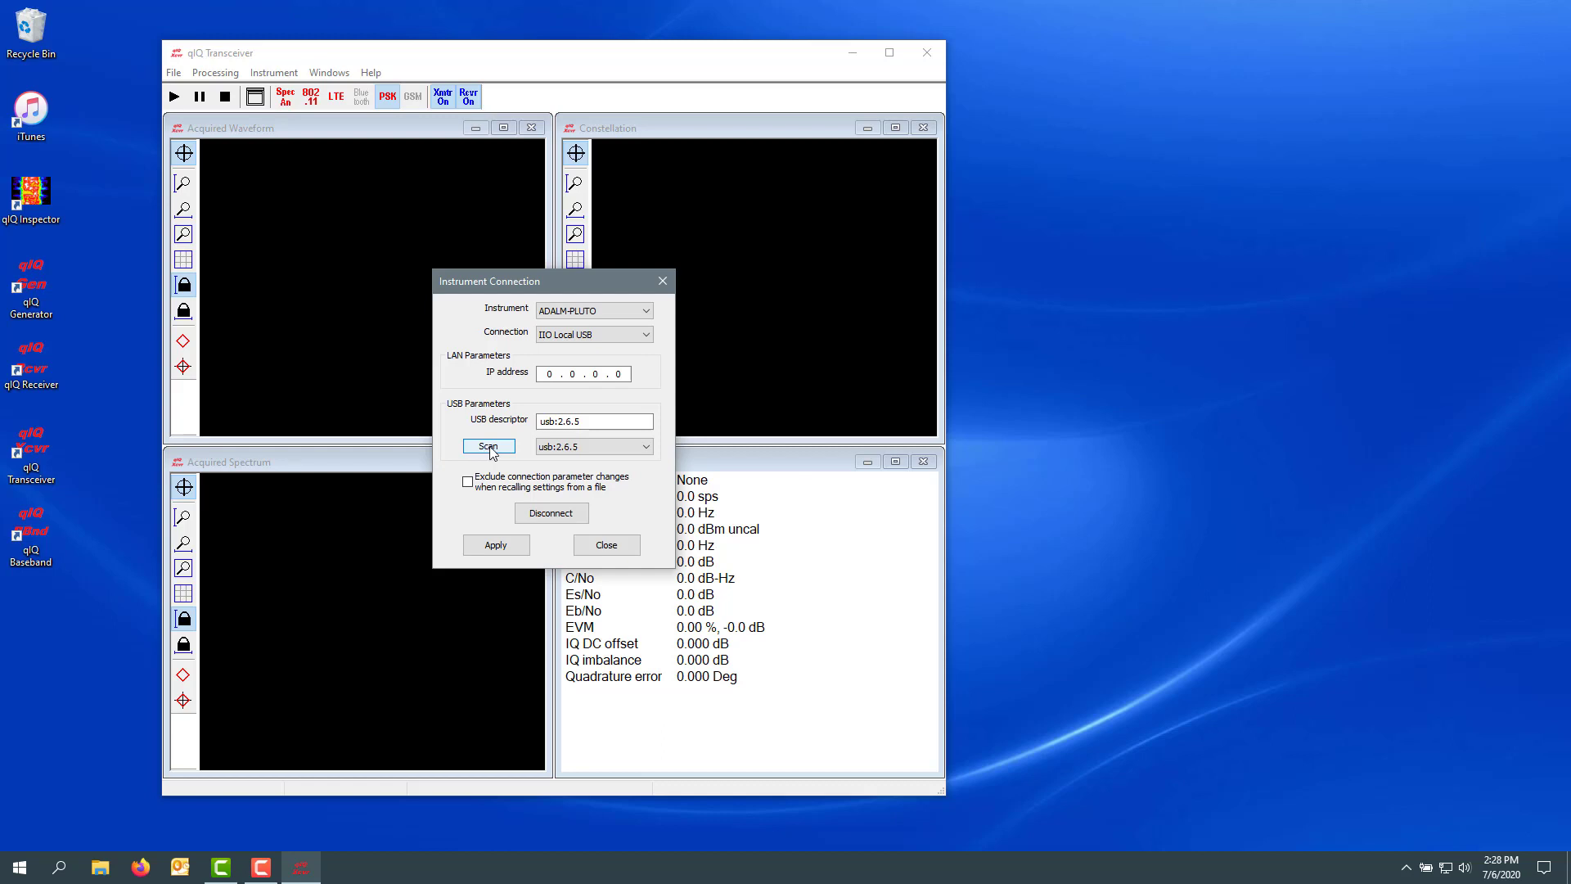
pyautogui.click(596, 424)
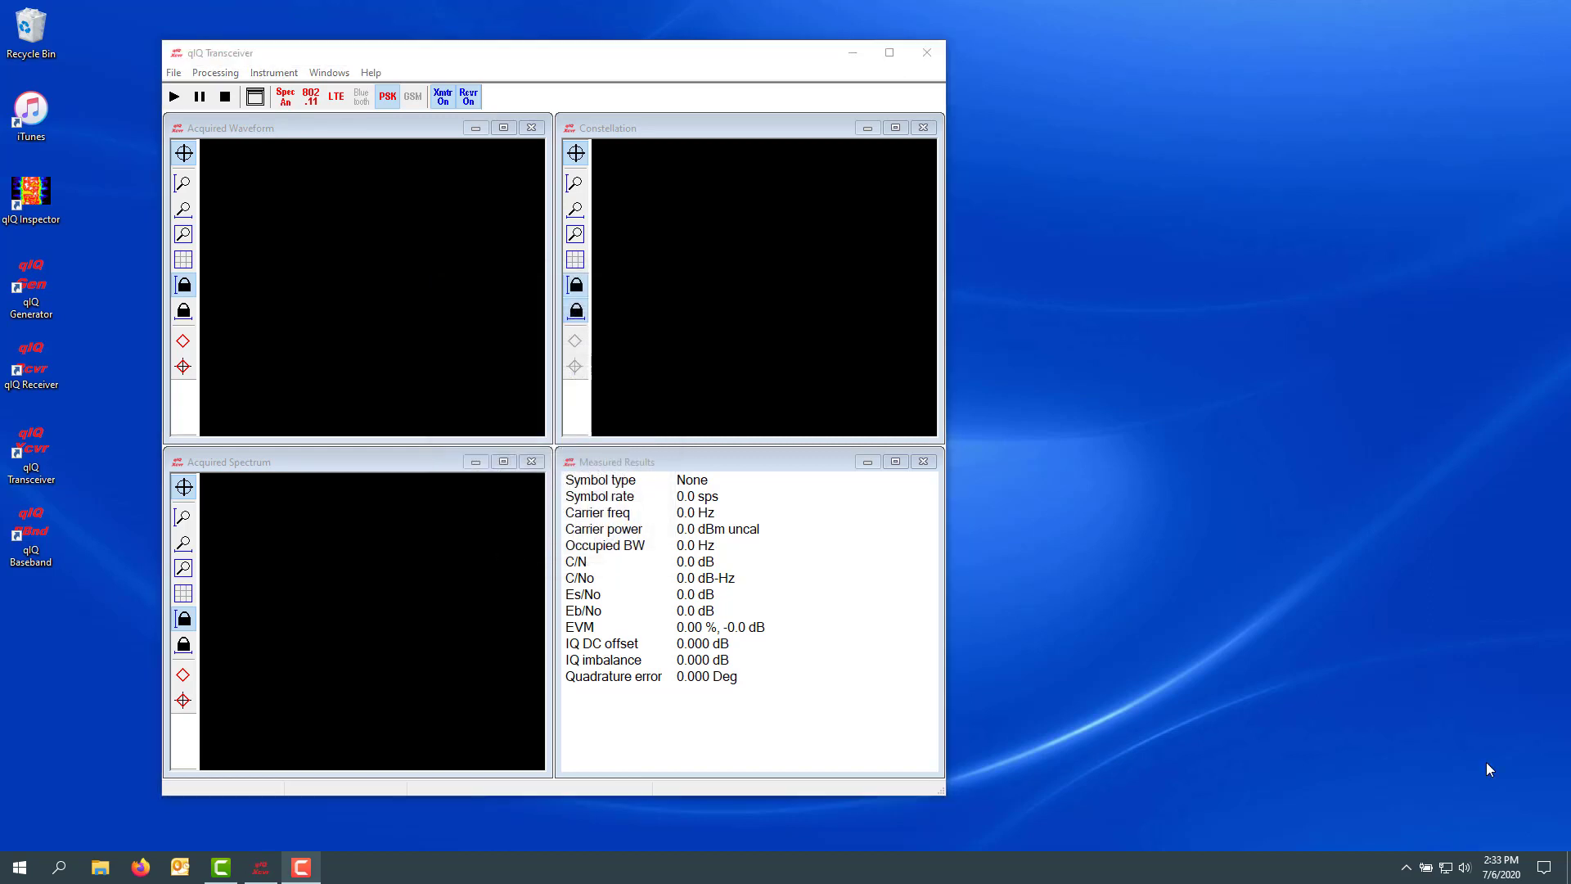
# Step: Load QPSK 10Msymps 40Msps RRC0_3.iqbin from the Data folder as the transmitter file, using its signal information to set the controls
pyautogui.click(172, 74)
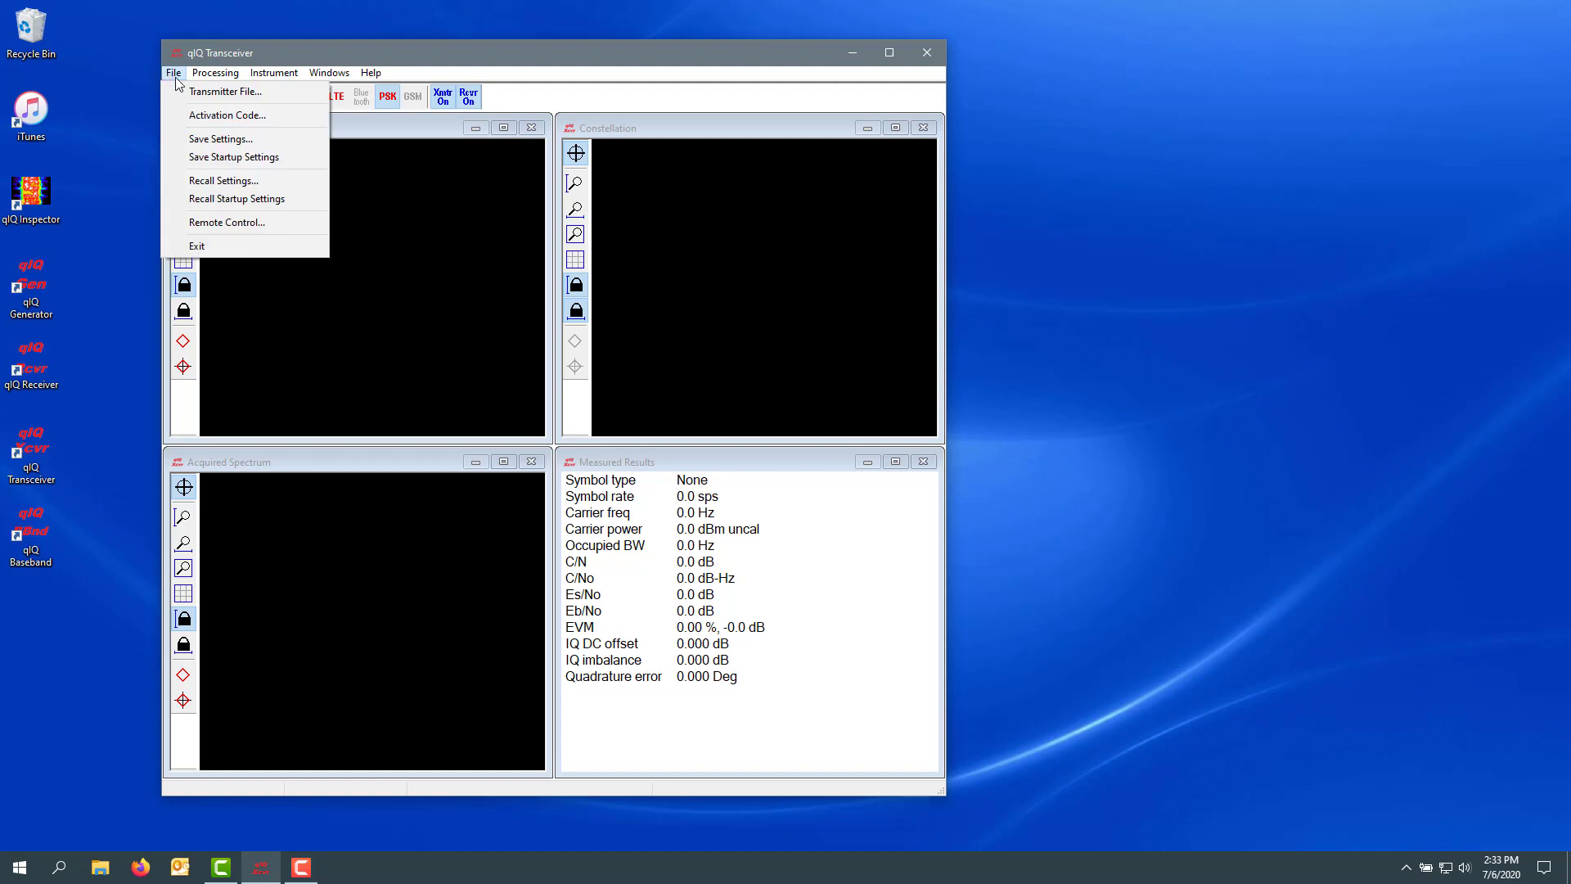
pyautogui.click(288, 91)
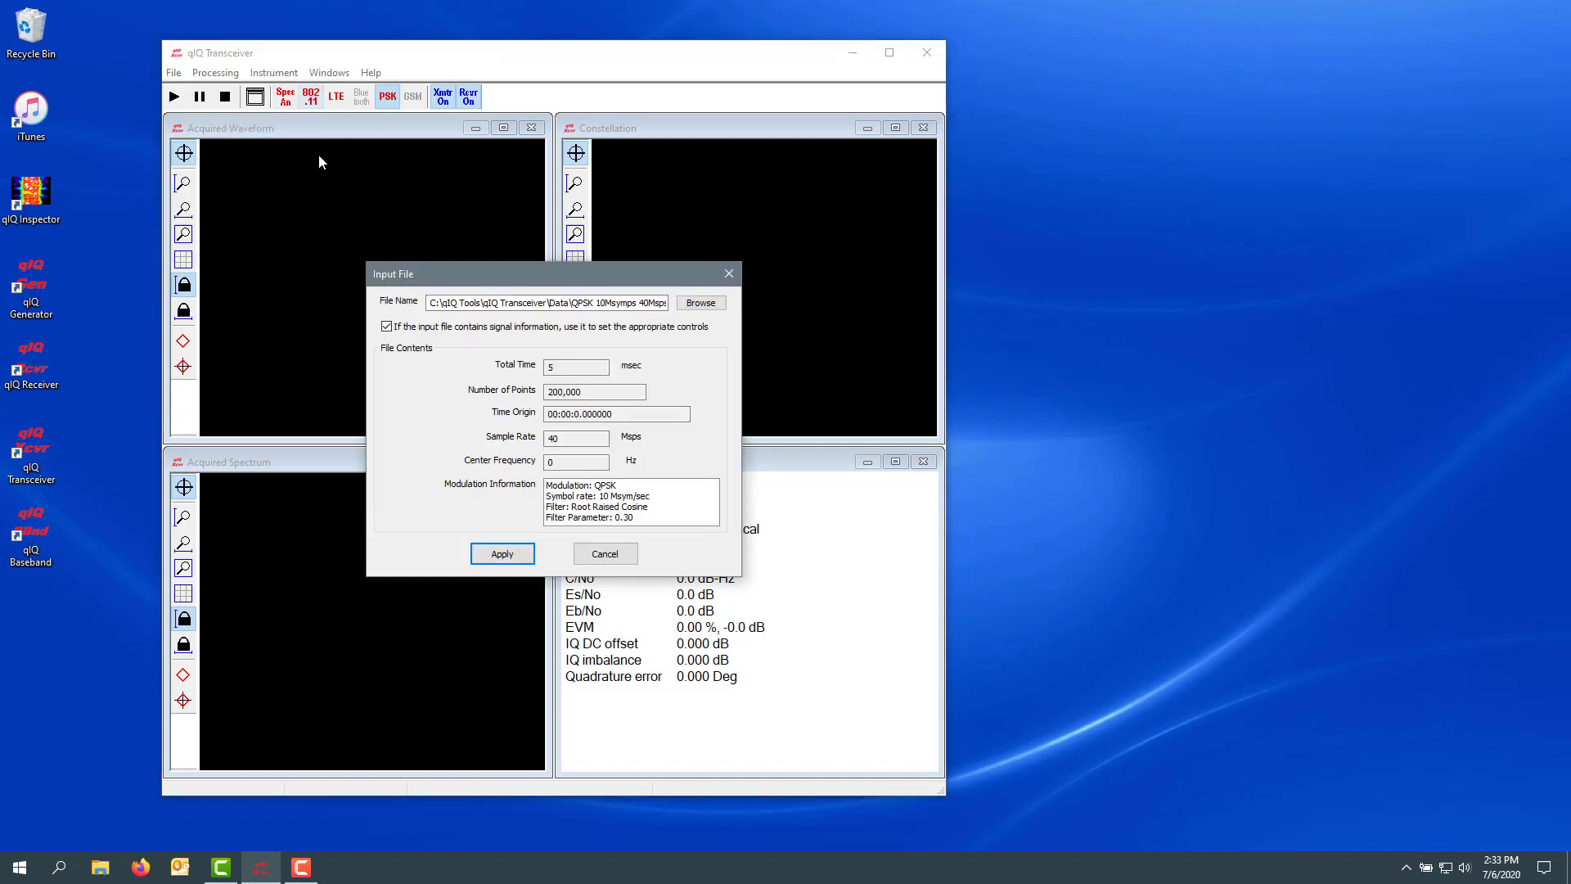
pyautogui.click(710, 306)
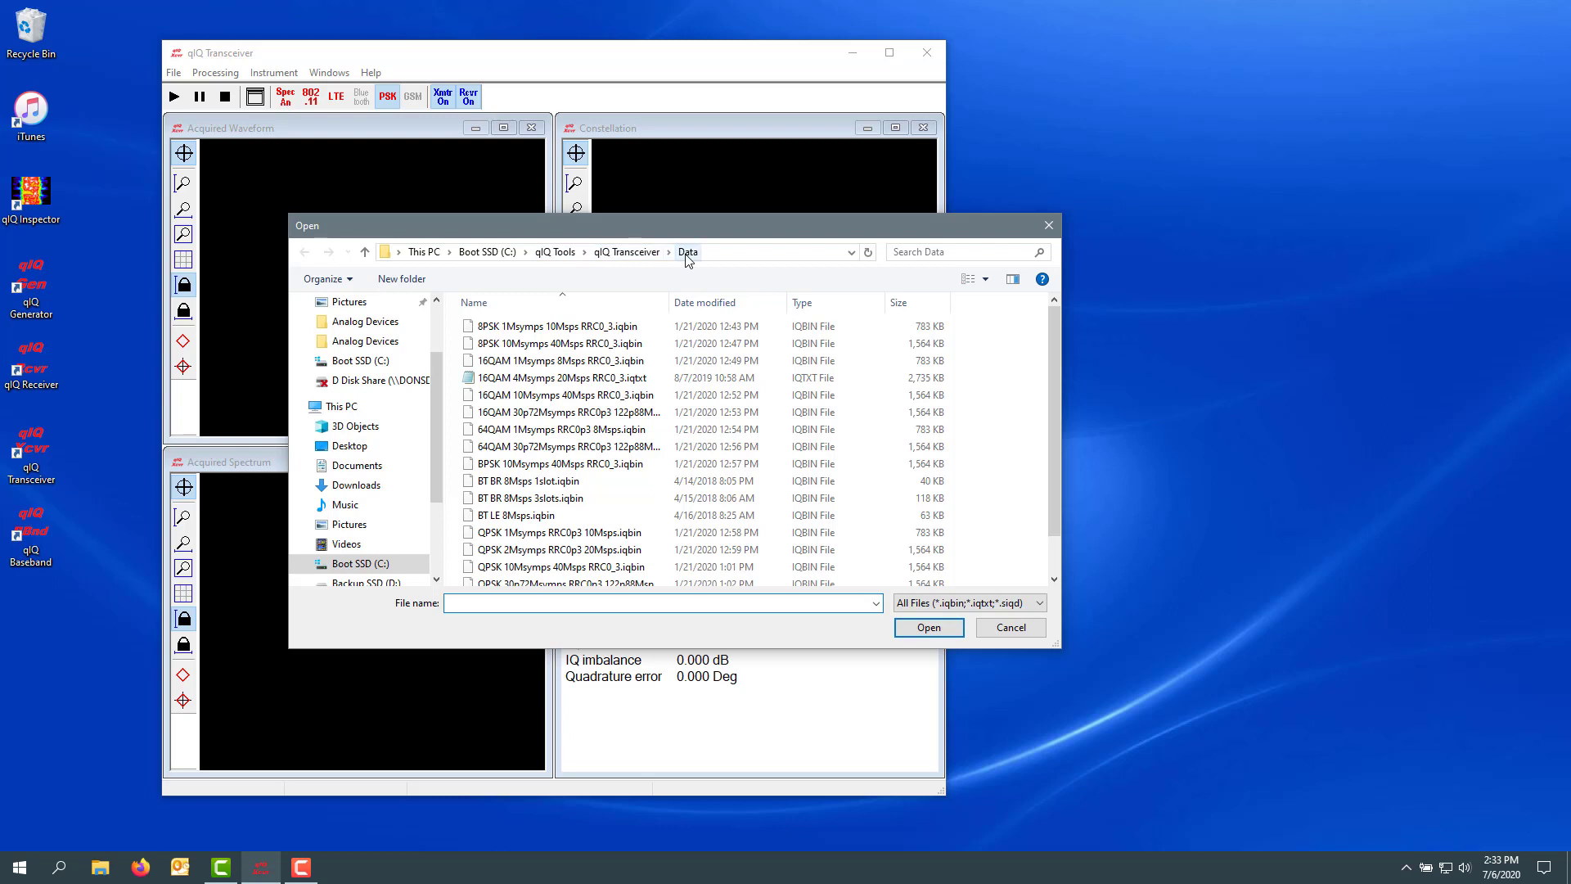
pyautogui.click(544, 568)
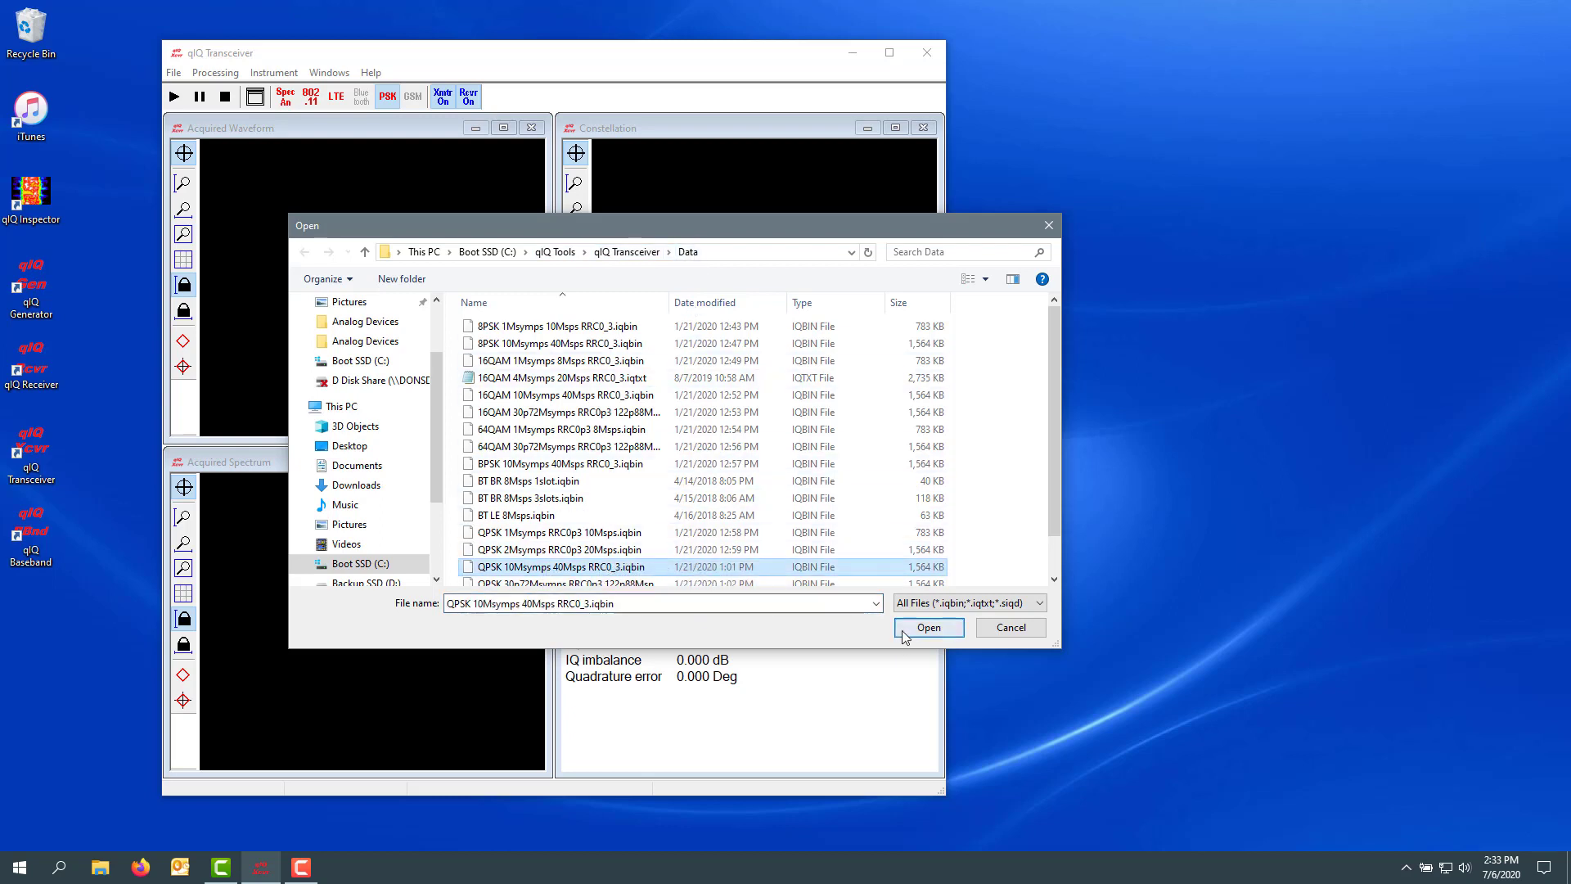
pyautogui.click(927, 628)
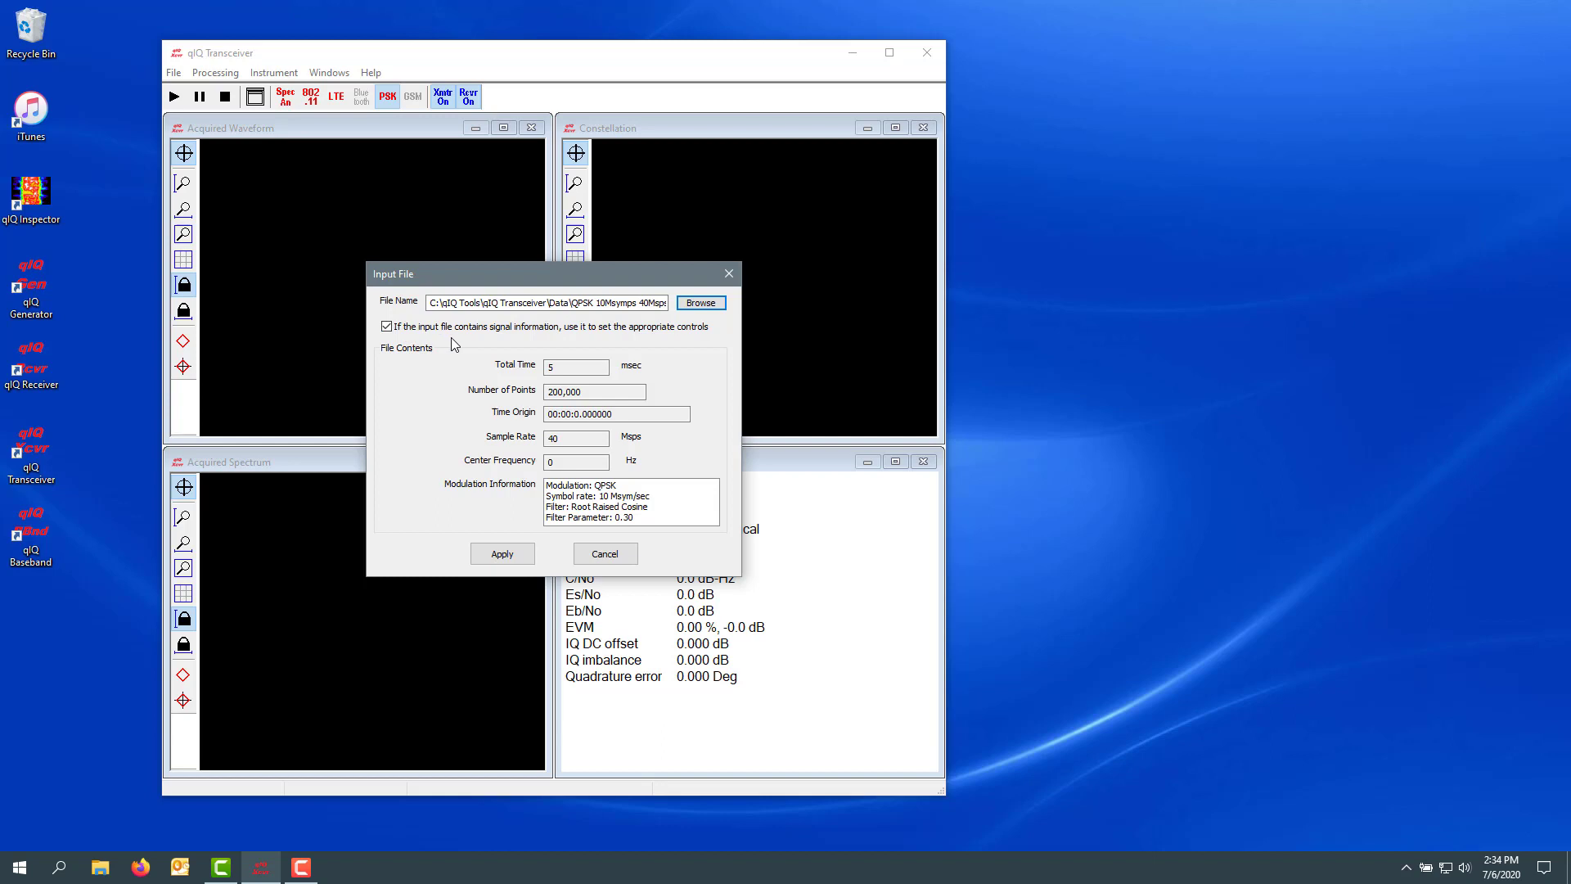
pyautogui.click(502, 554)
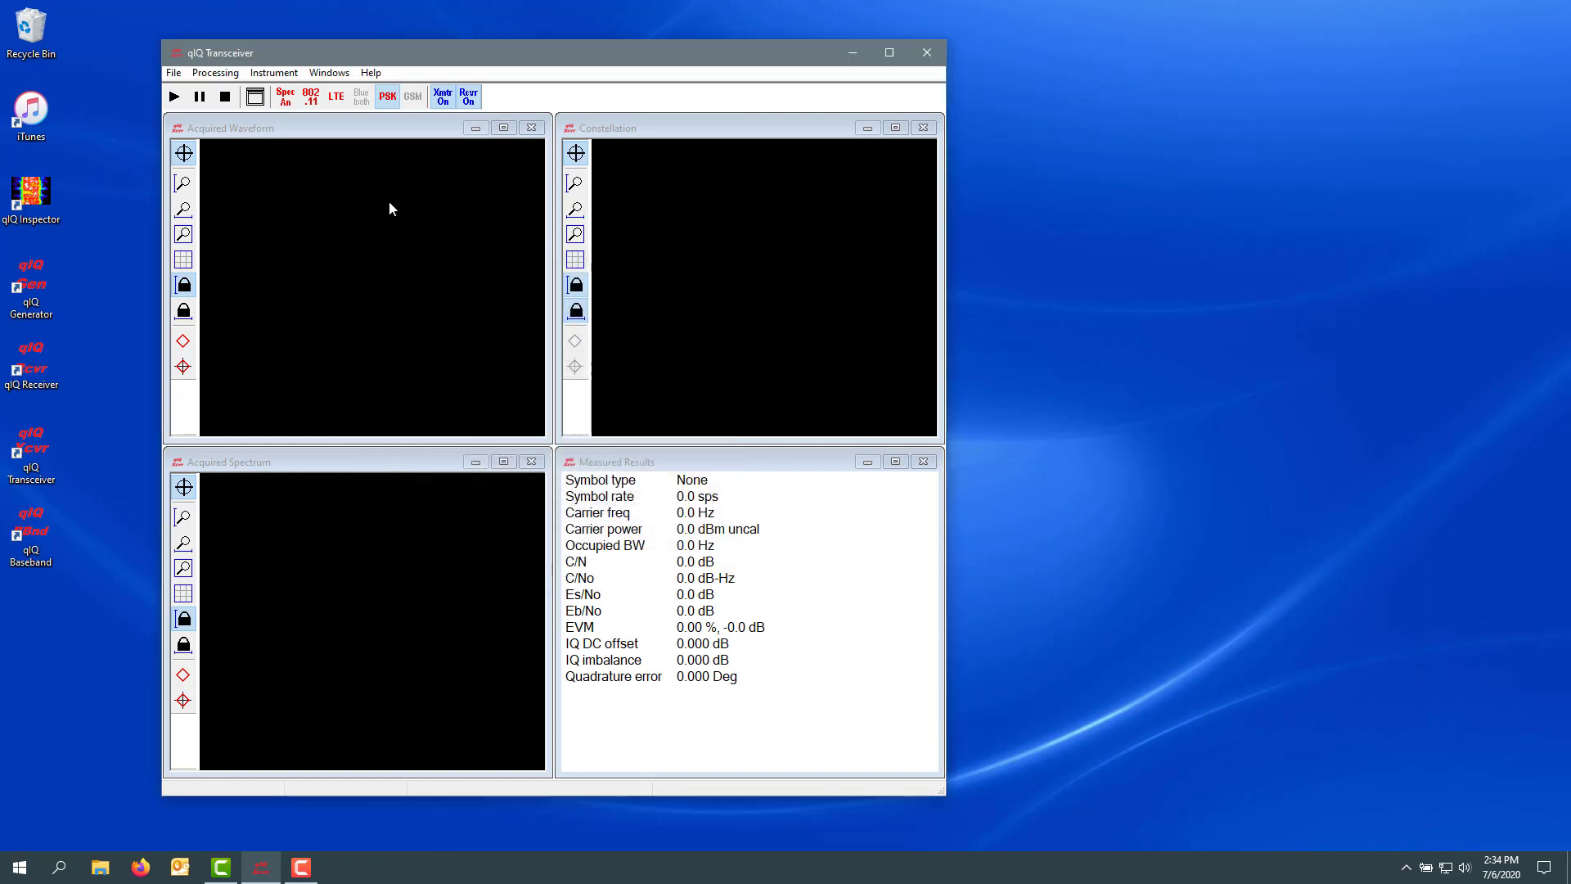
# Step: Review the AD936x (and Pluto) sample rate configurations, keep 40 Msps, and apply the transmitter and receiver settings
pyautogui.click(279, 76)
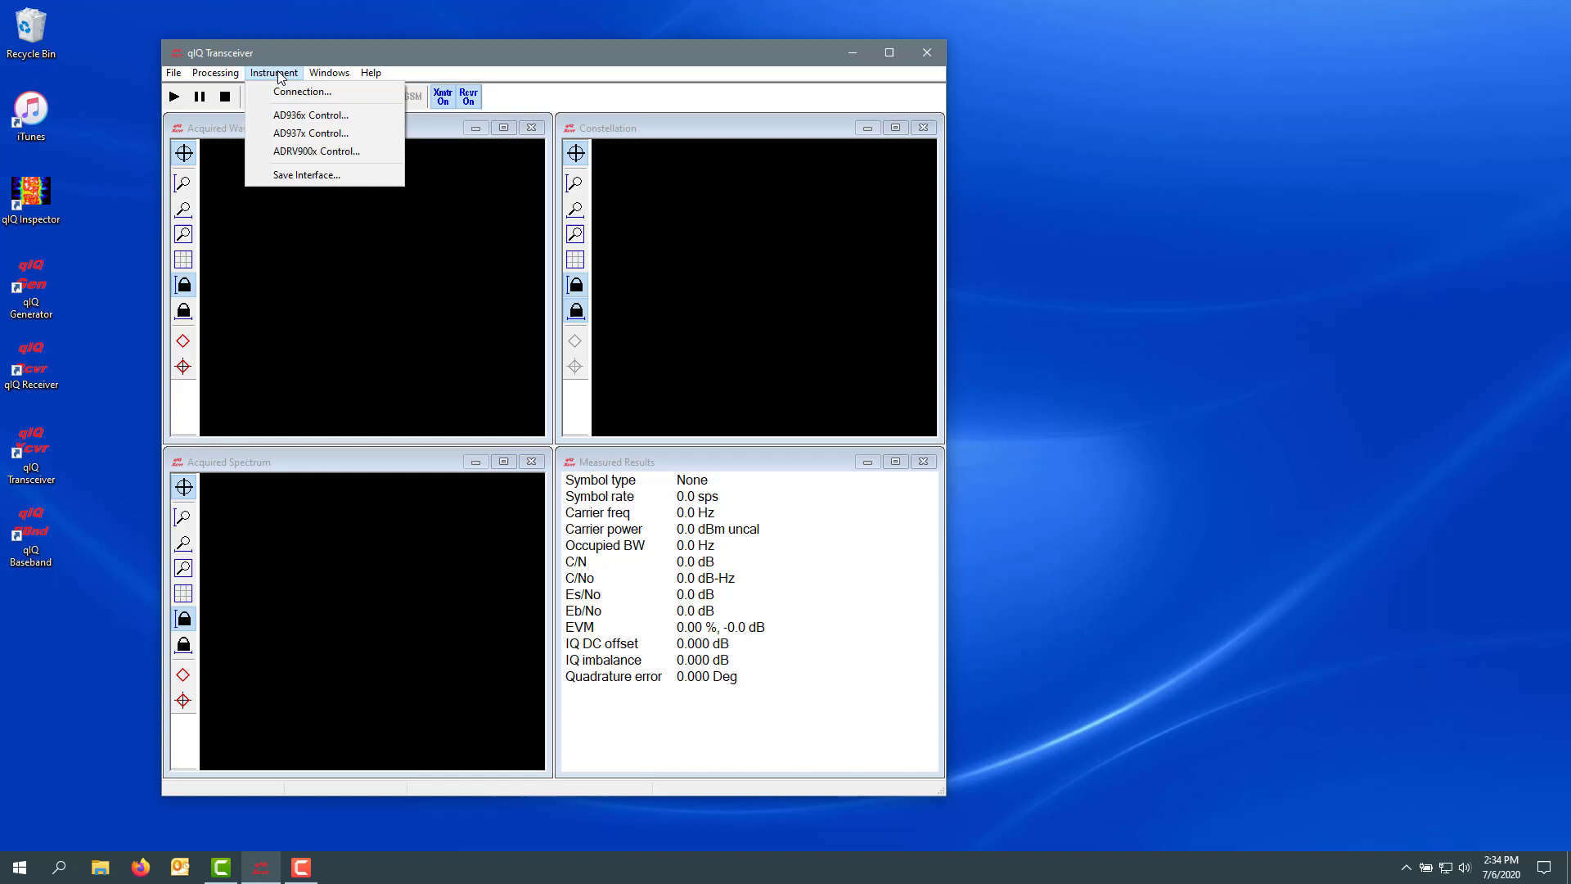
pyautogui.click(367, 116)
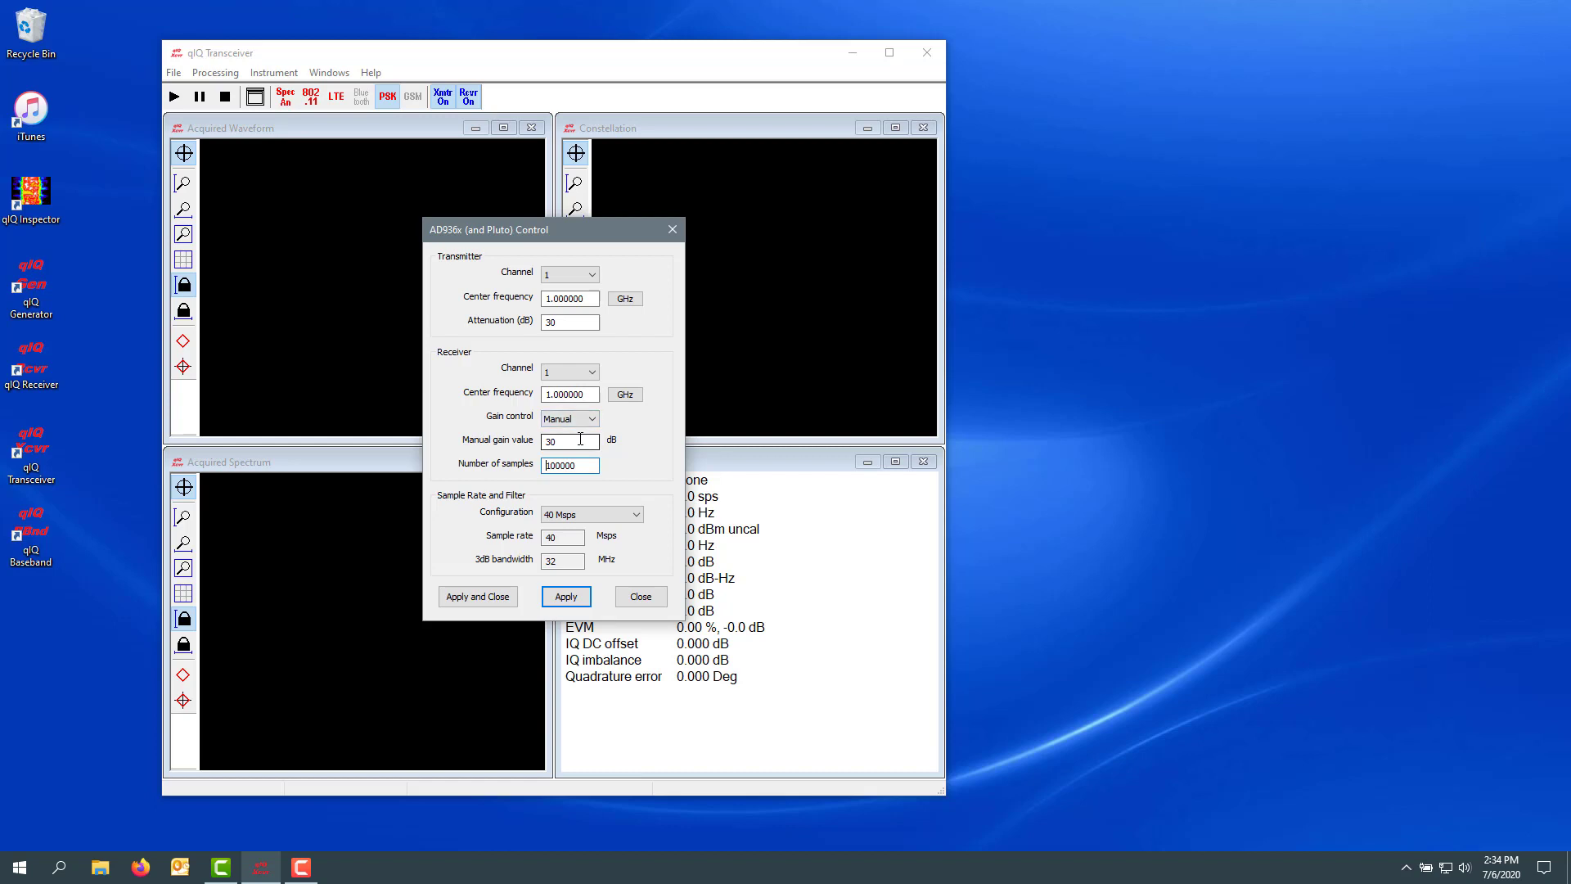
pyautogui.click(637, 515)
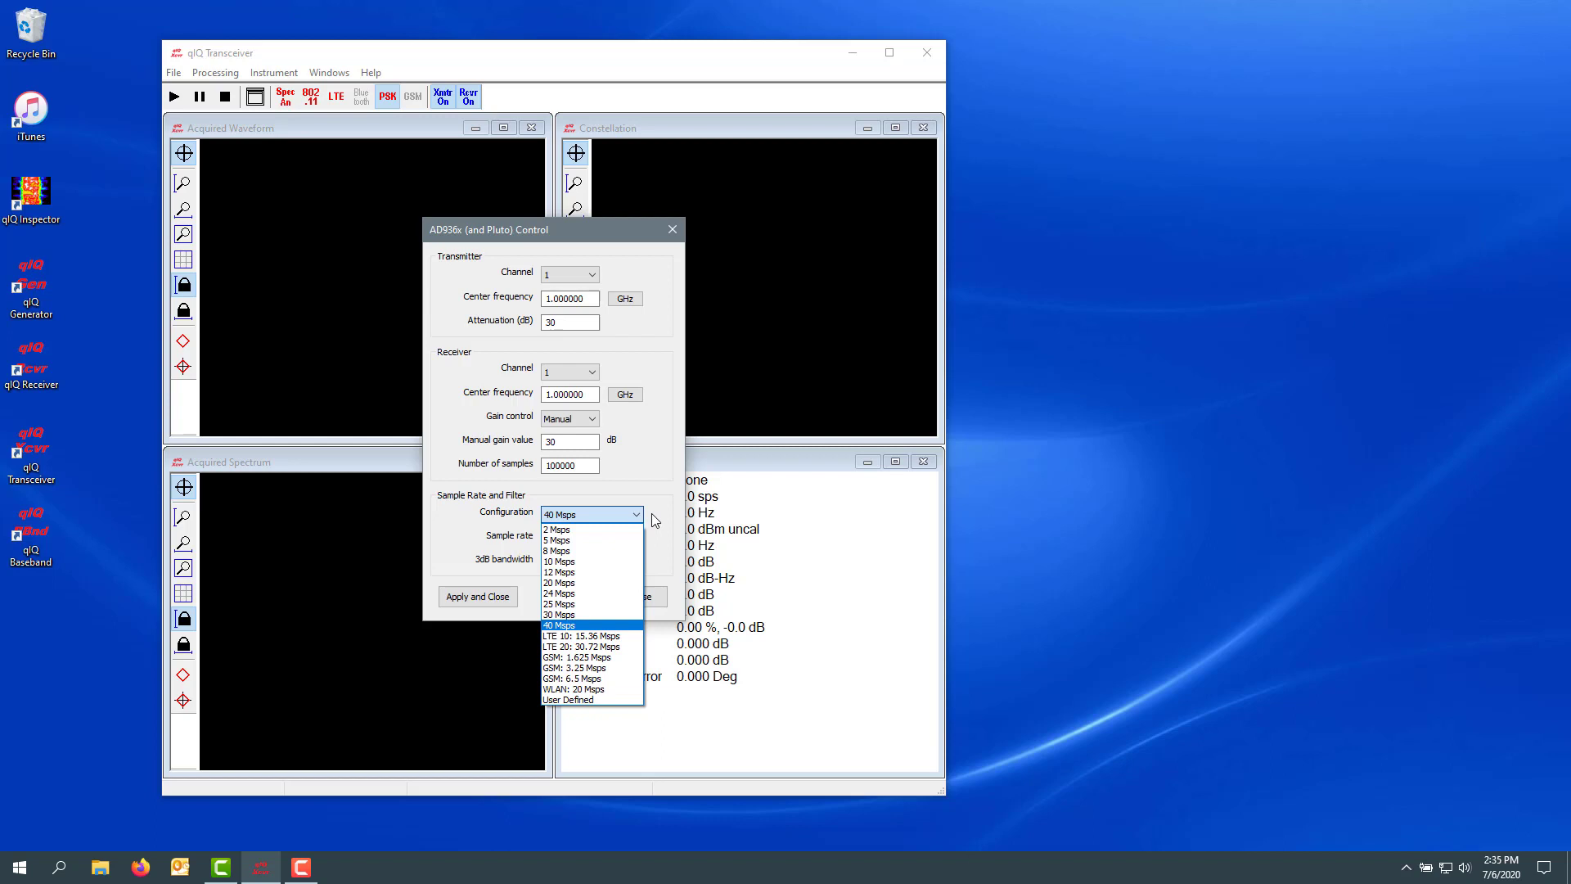
pyautogui.click(652, 515)
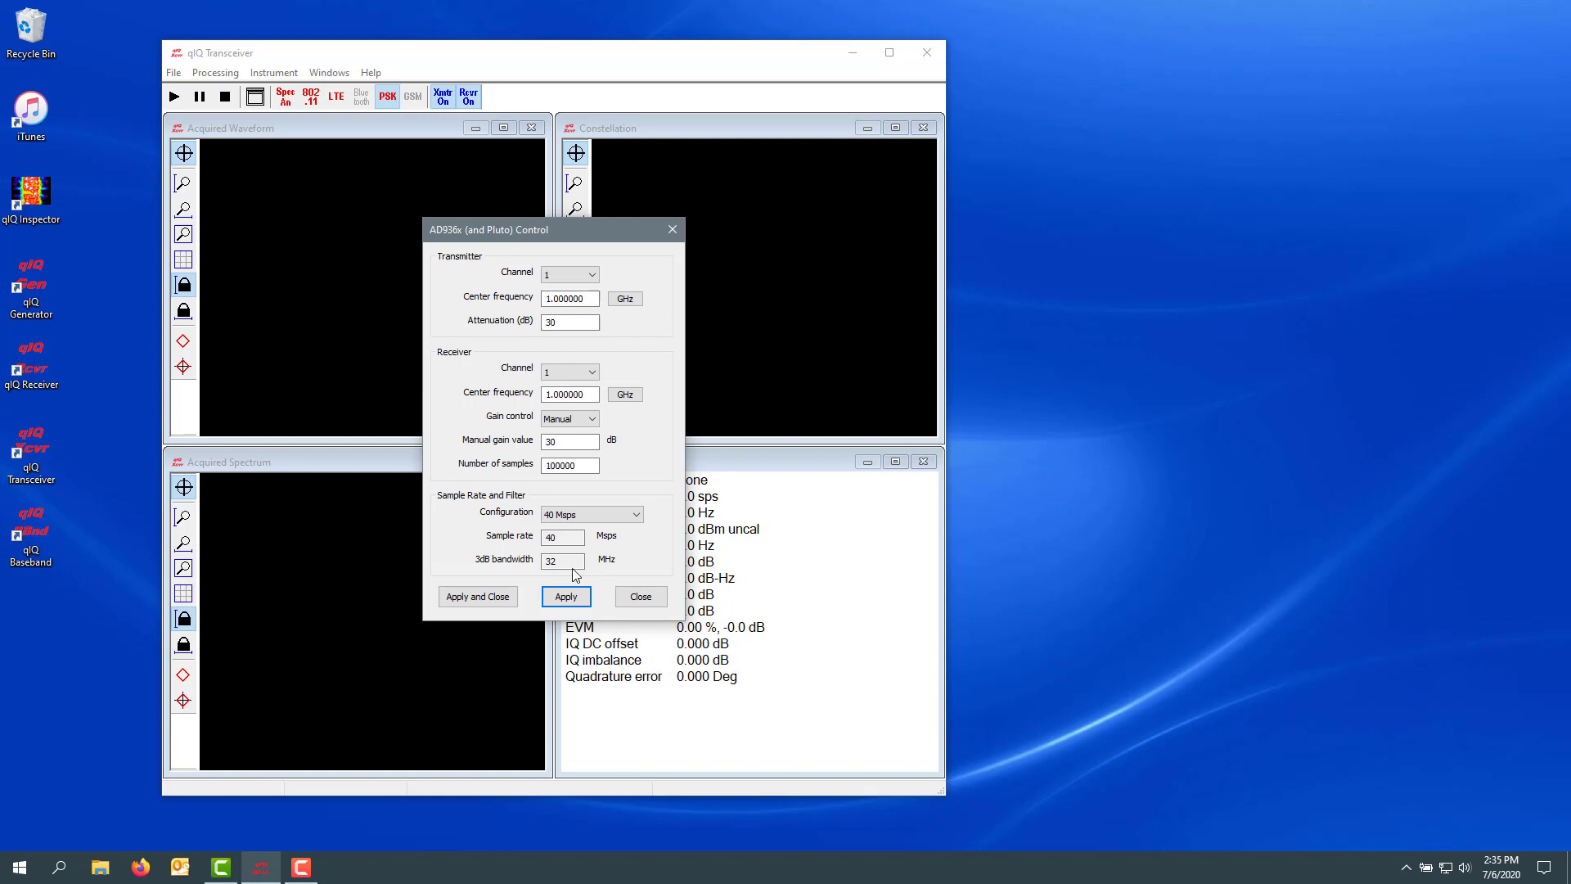
pyautogui.click(475, 596)
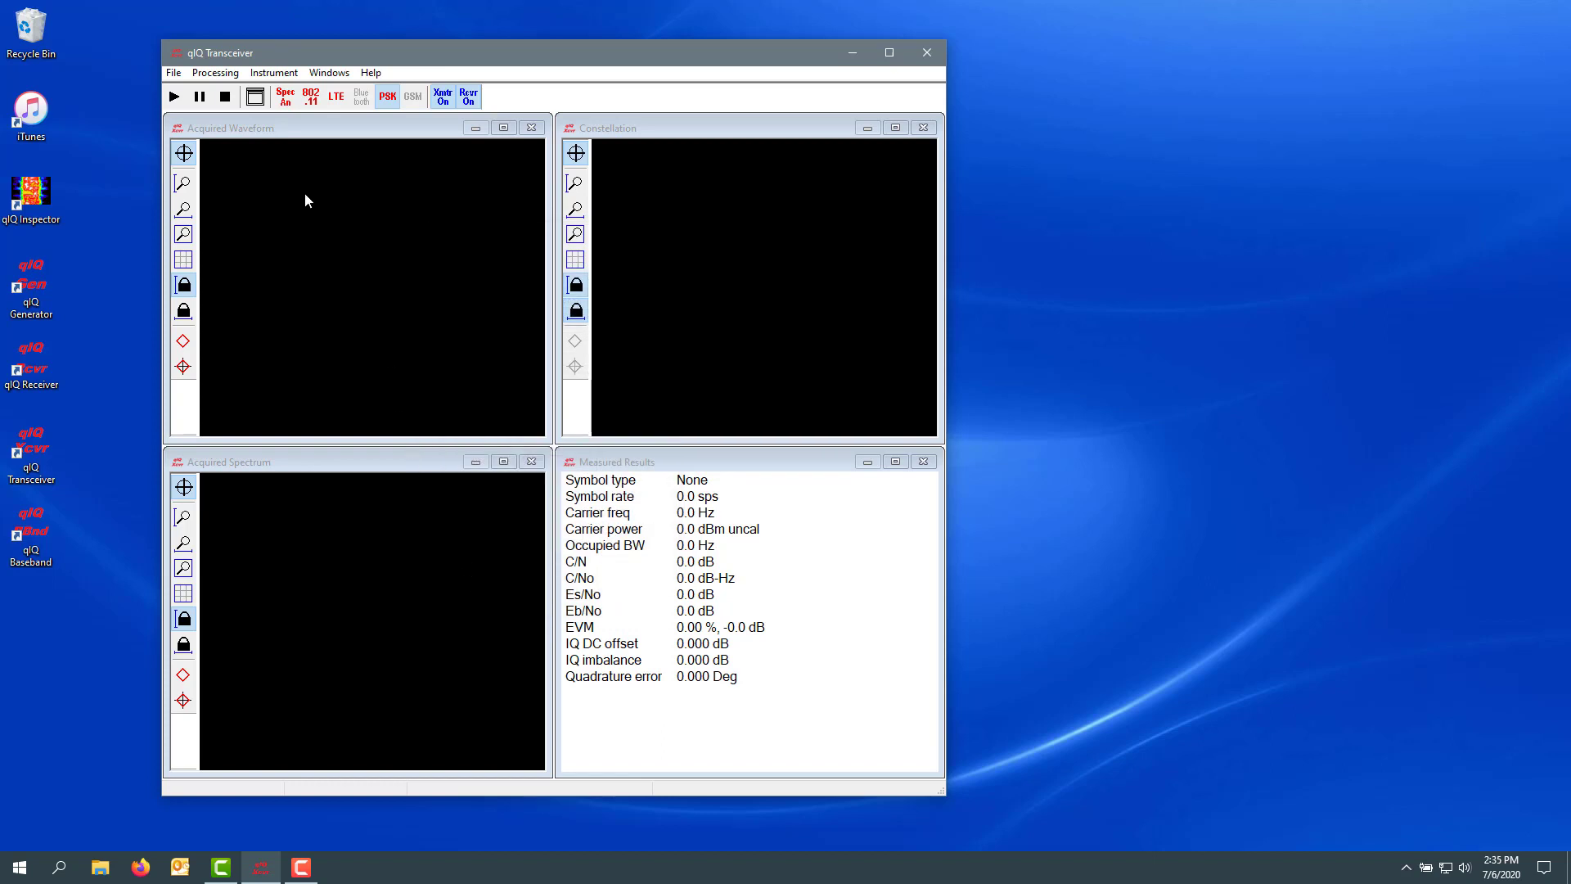
# Step: Apply the Continuous repeat type with a measurement pace of 1.000 seconds
pyautogui.click(215, 73)
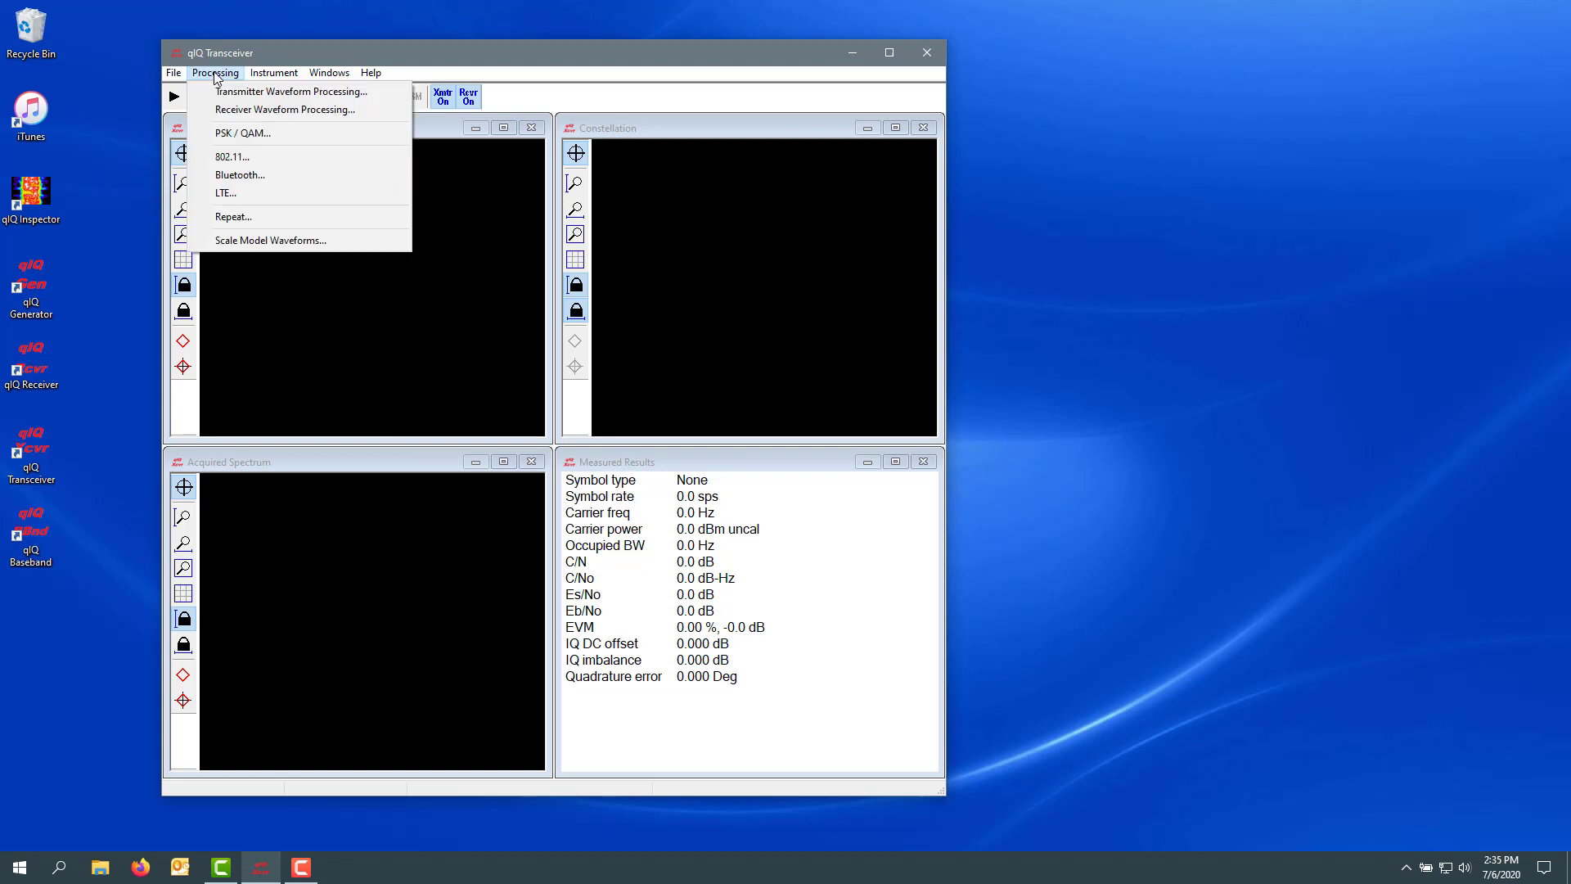
pyautogui.click(233, 217)
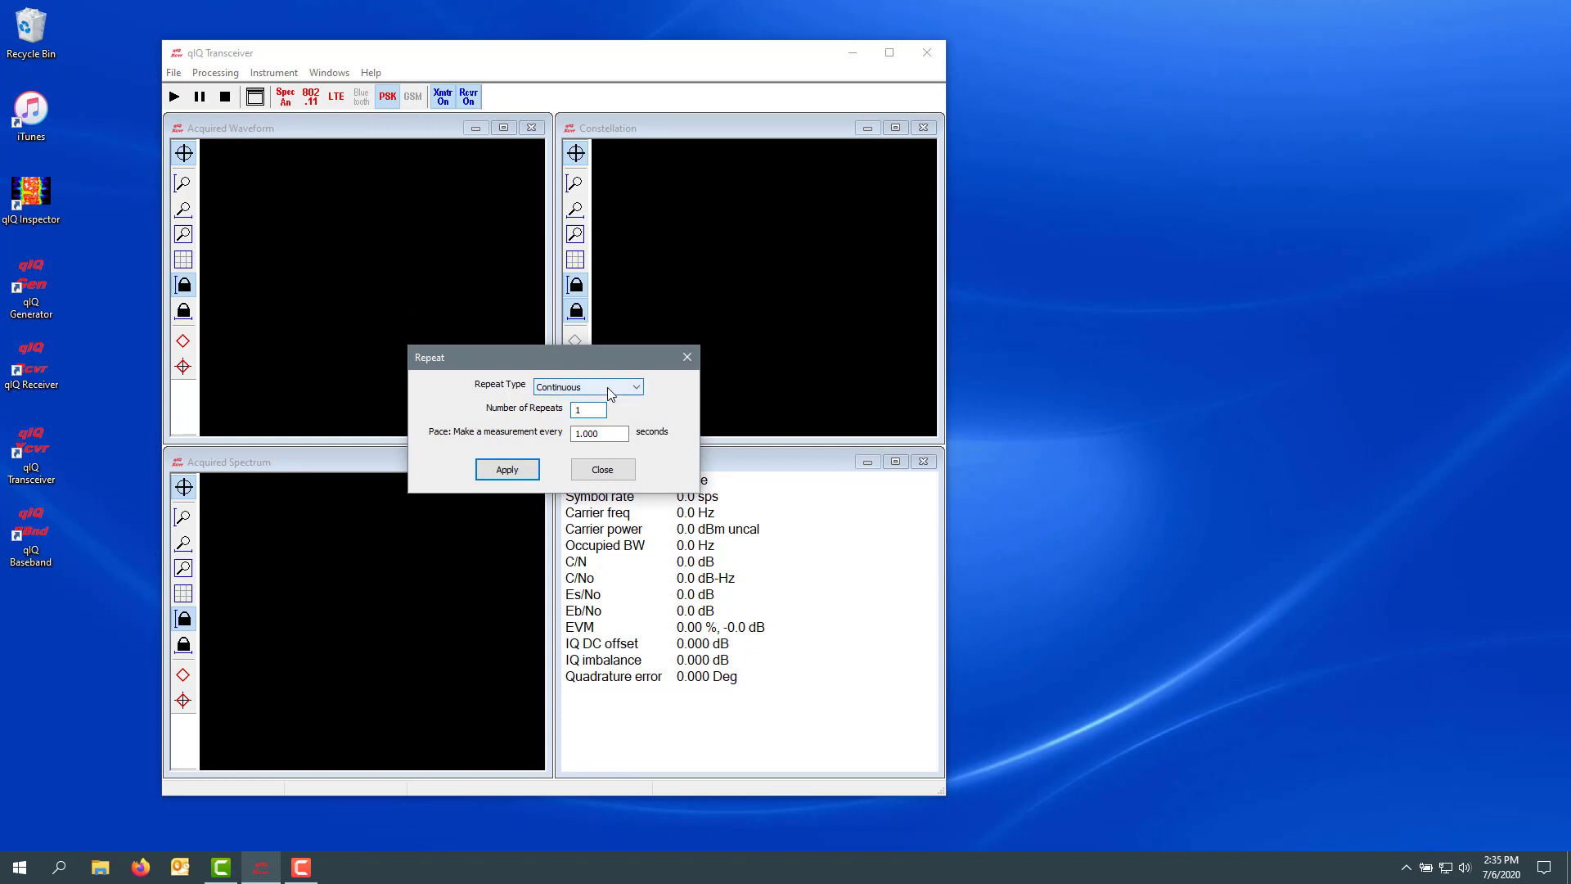
pyautogui.click(509, 473)
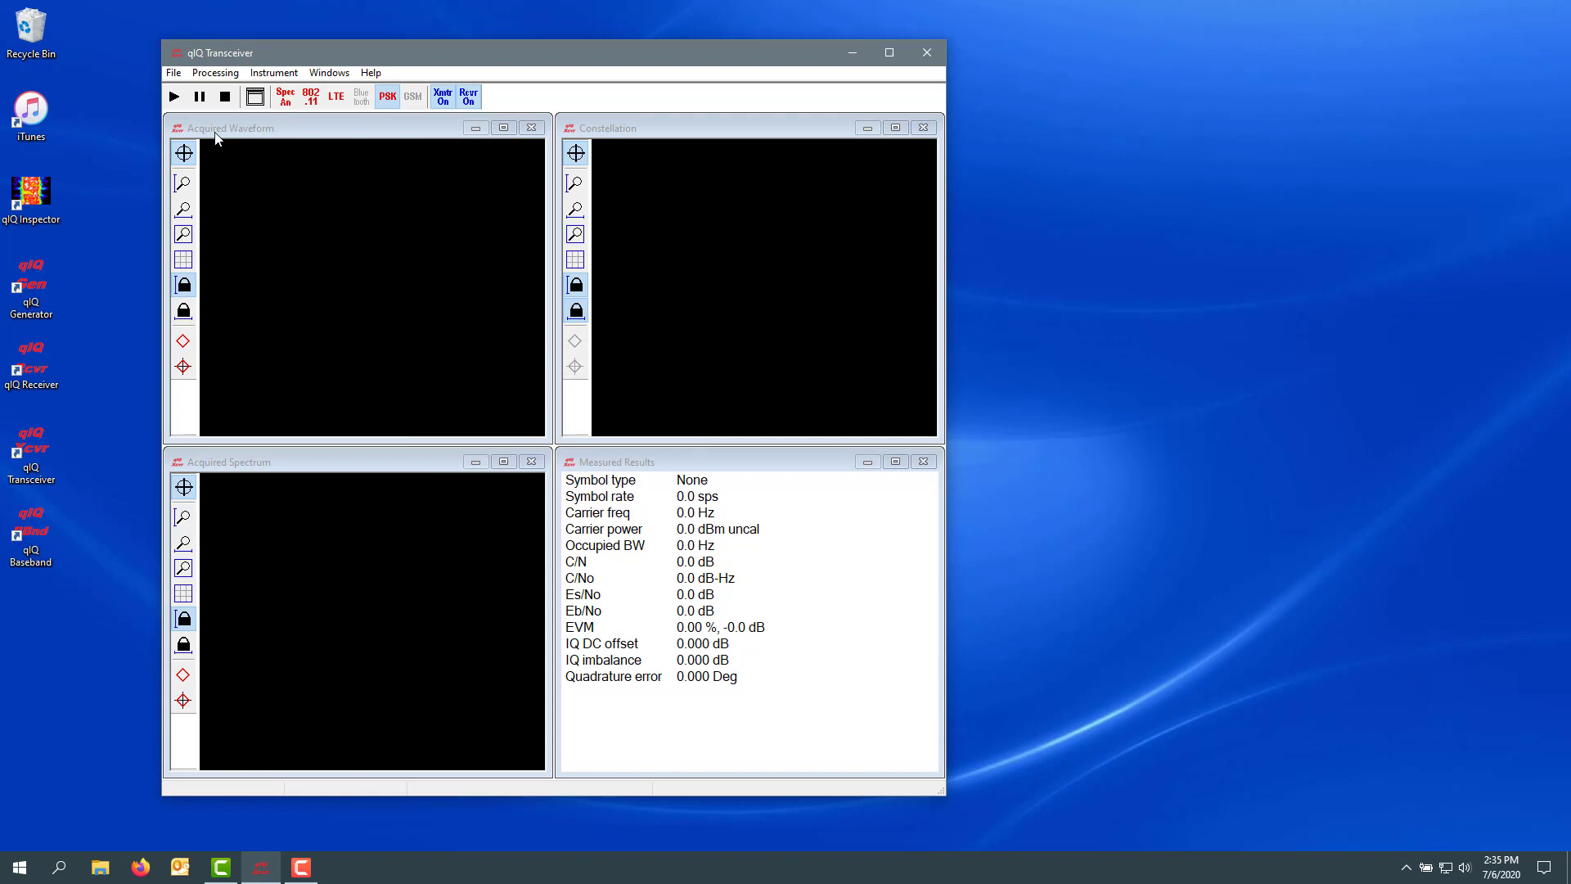
# Step: Run the continuous transmit and receive measurement until results are acquired, stop it, and save the current setup as the startup settings
pyautogui.click(173, 98)
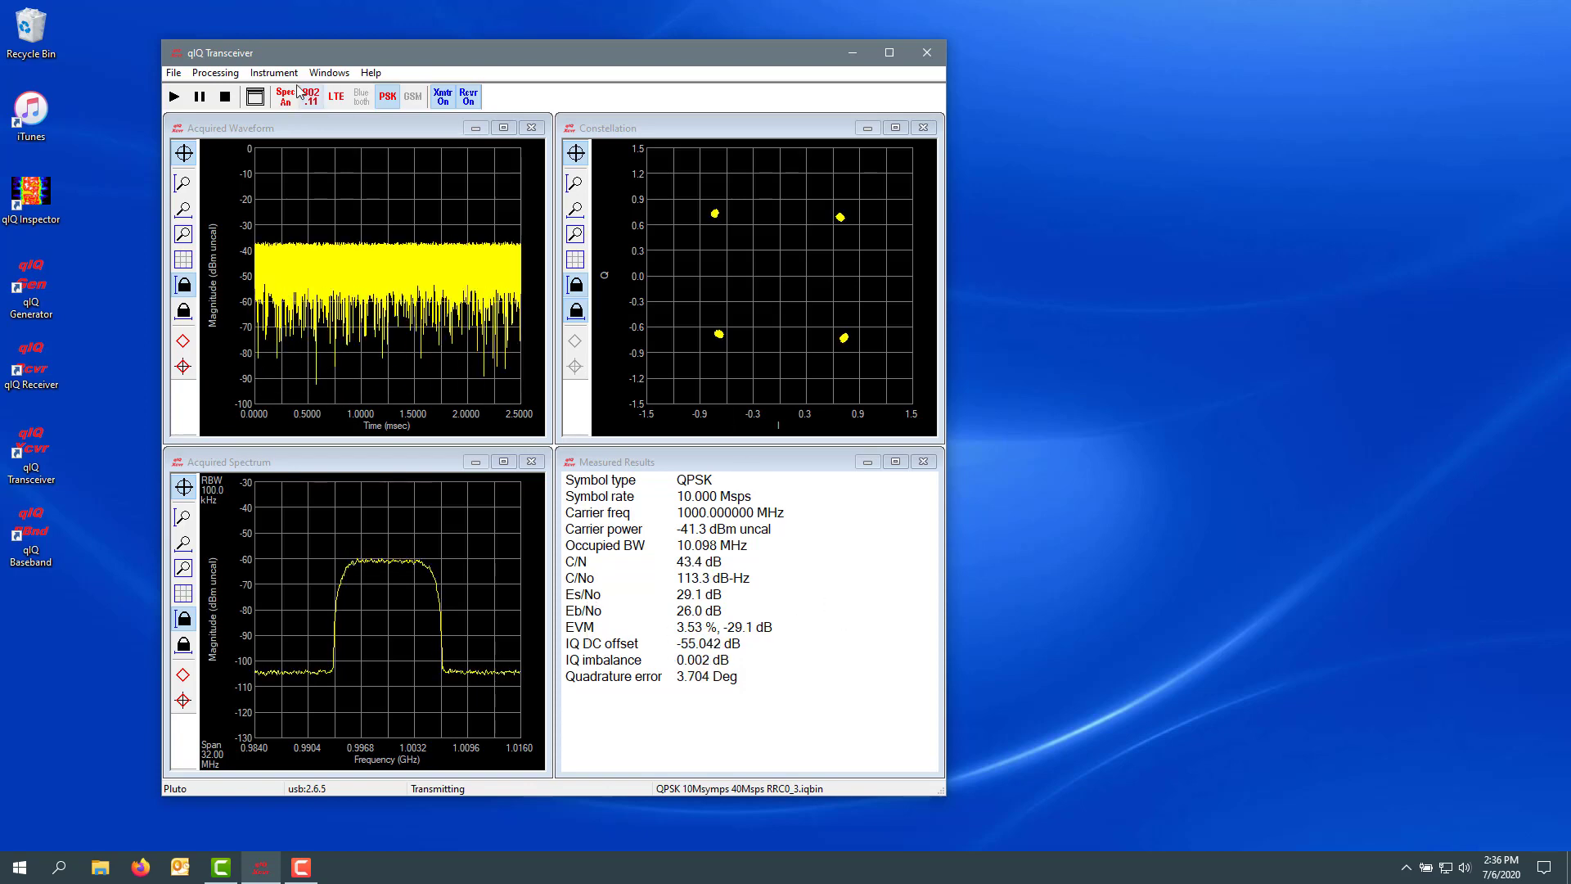
pyautogui.click(226, 98)
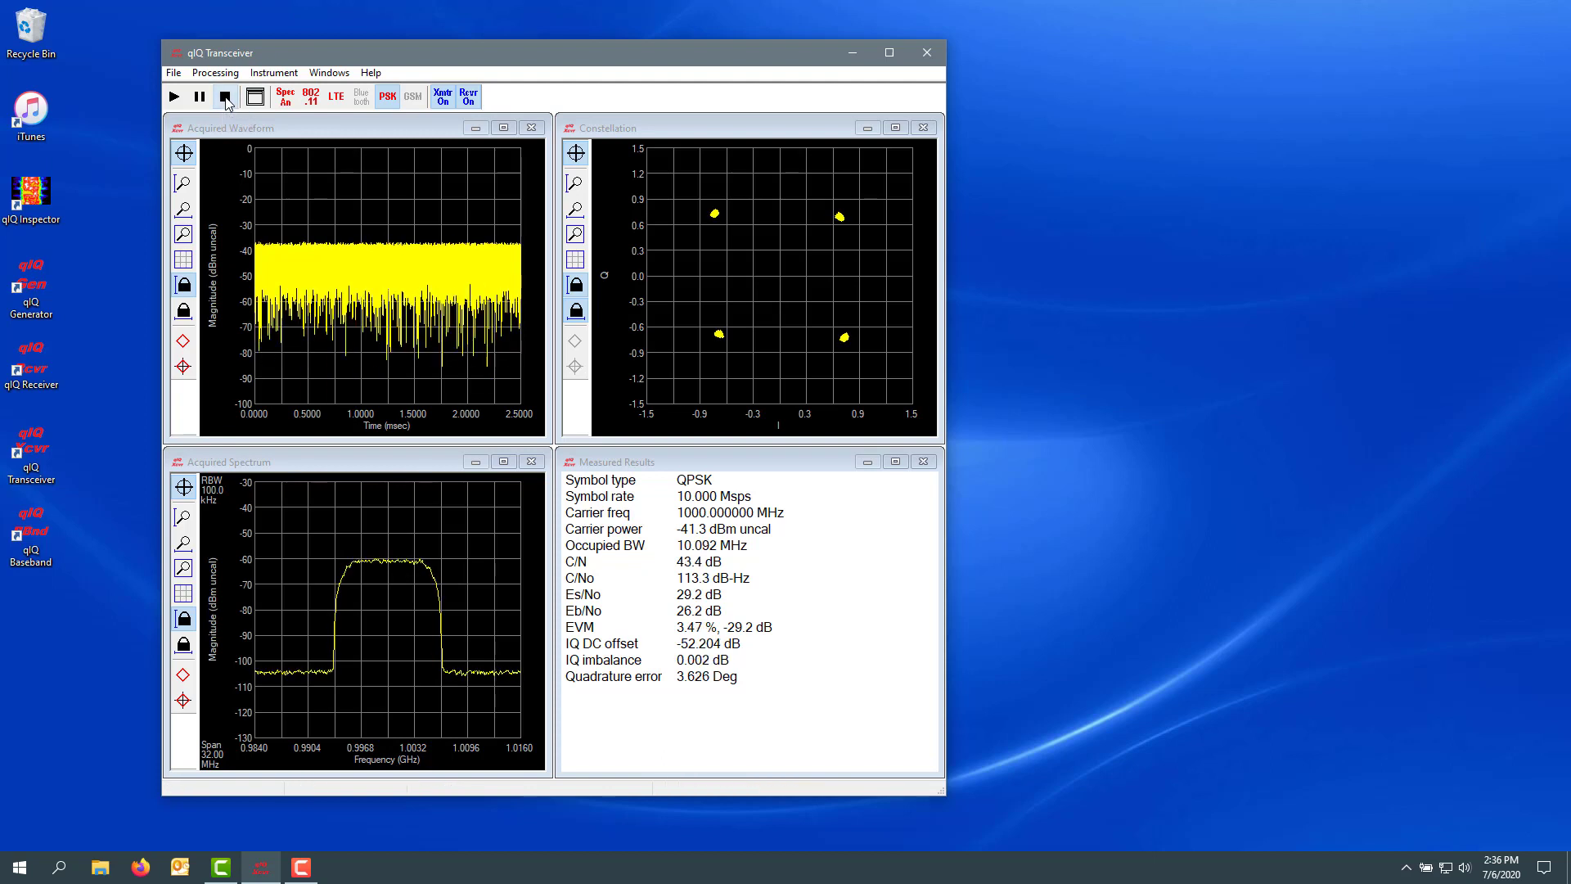
pyautogui.click(174, 74)
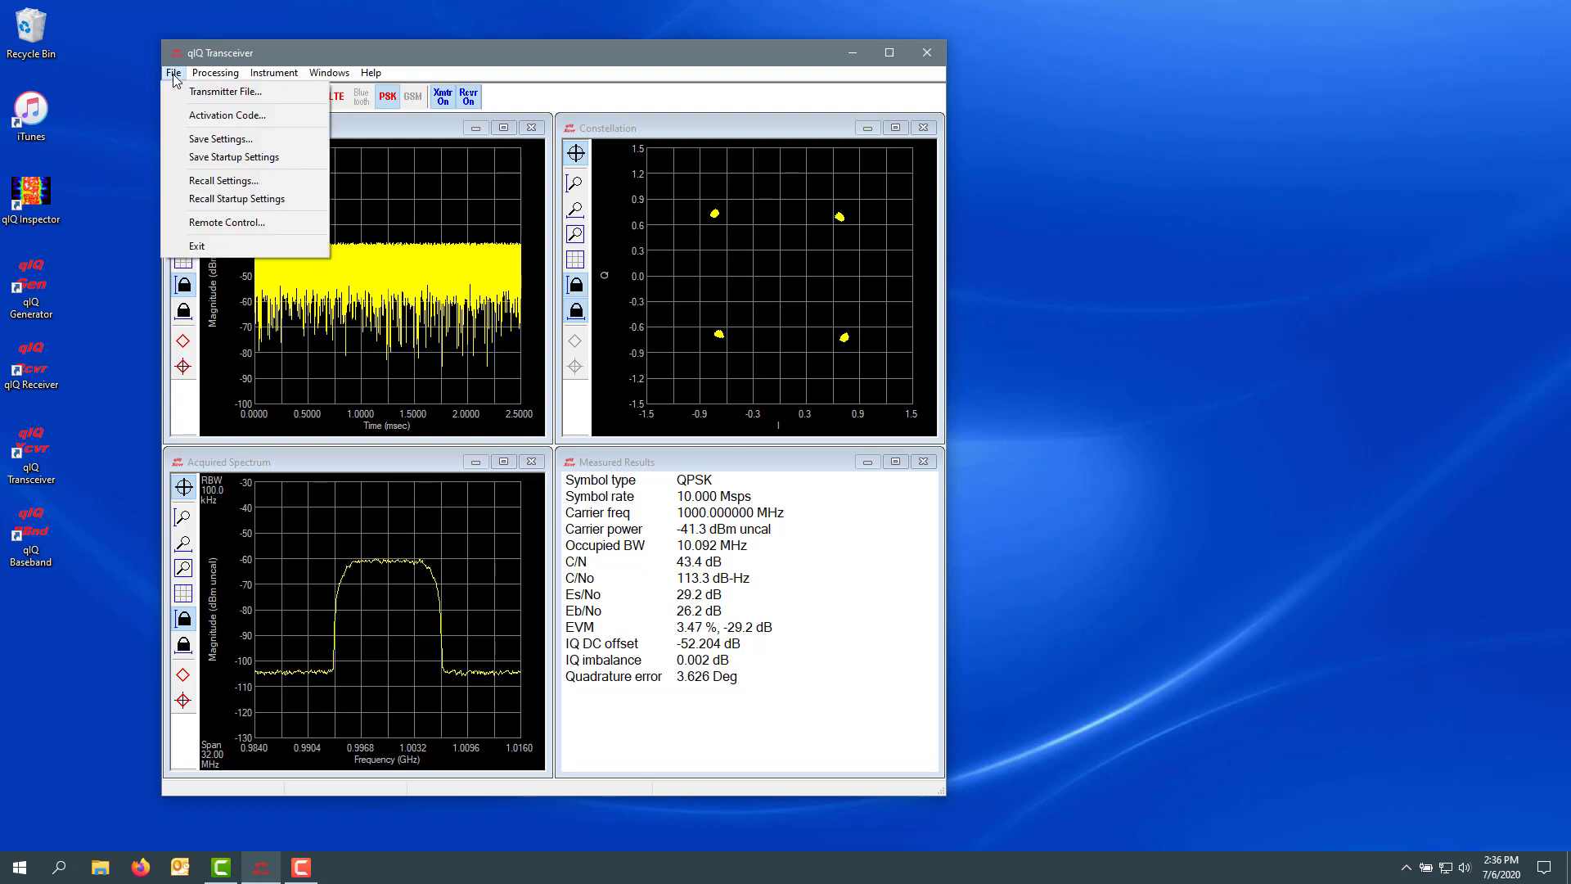
pyautogui.click(208, 158)
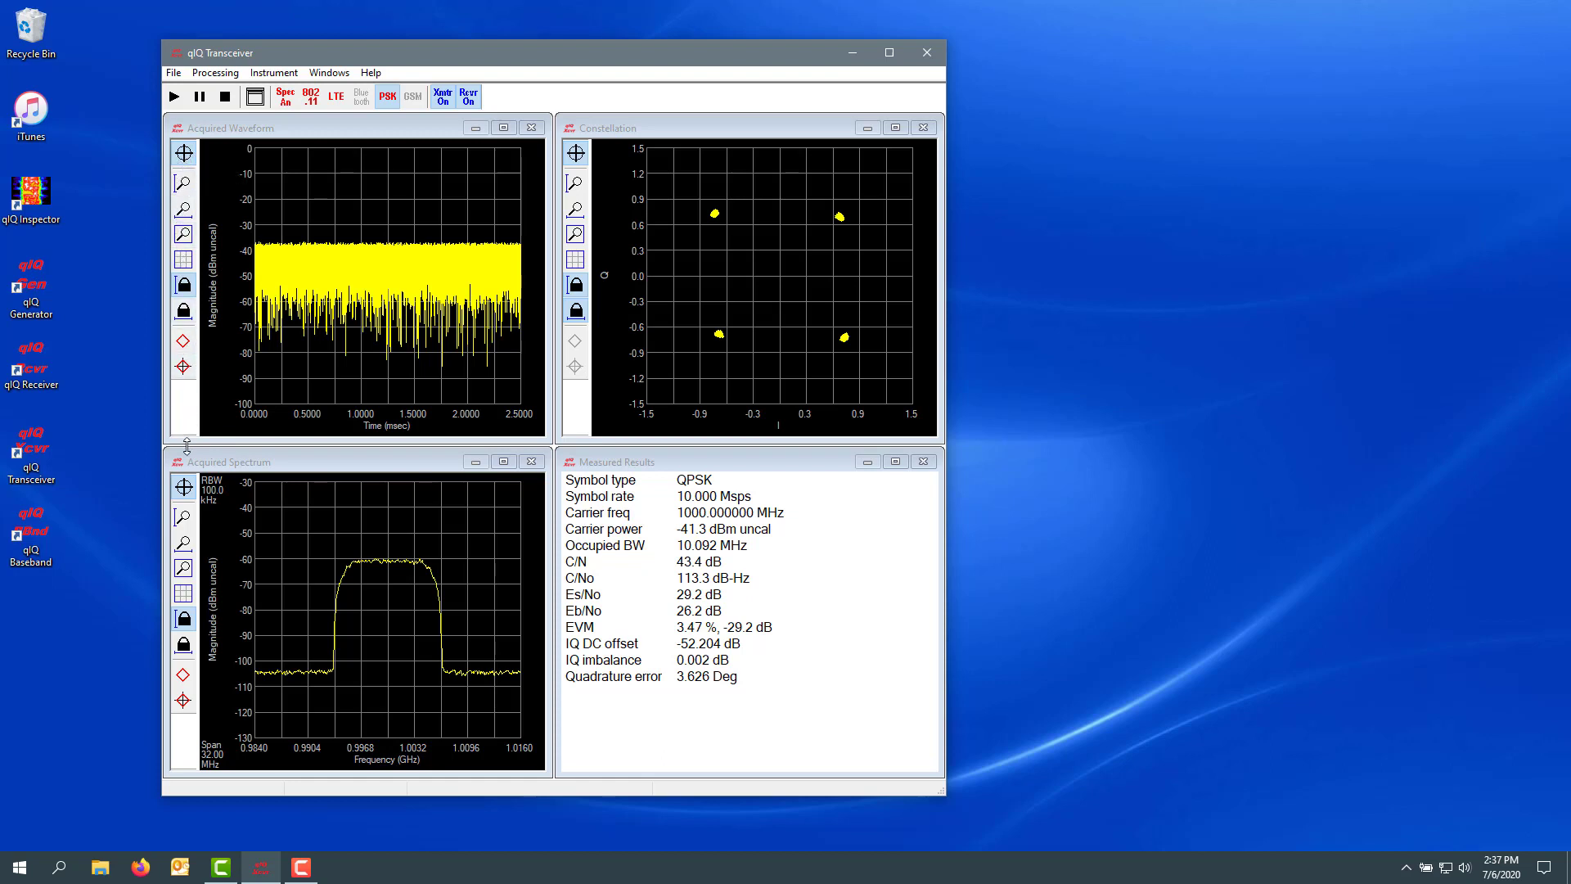
# Step: Place a marker on the signal near the centre of the Acquired Spectrum plot
pyautogui.click(183, 701)
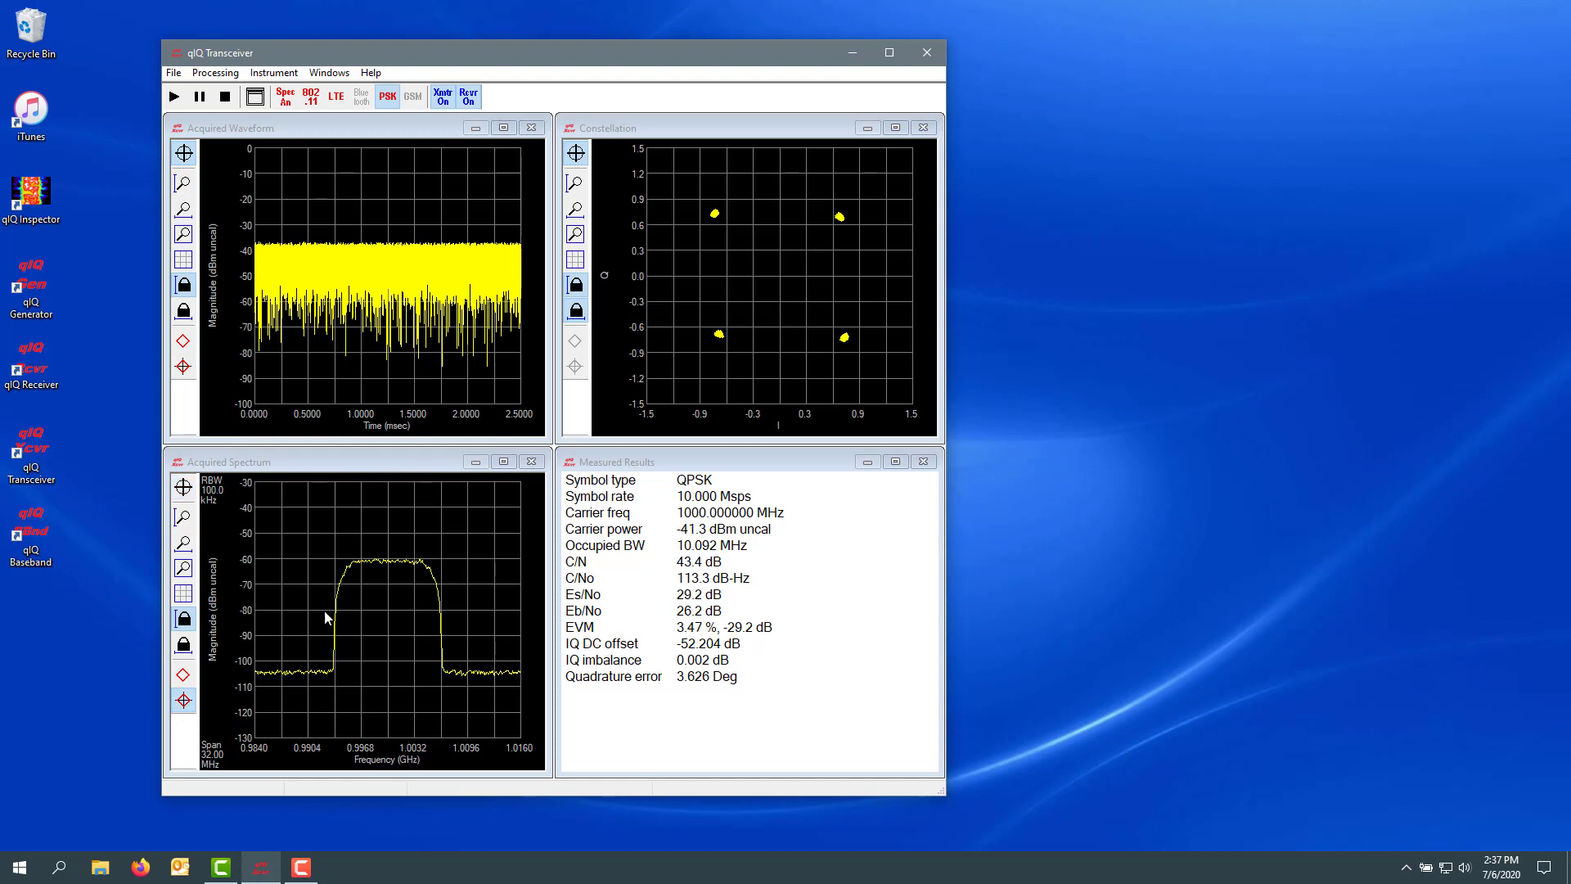
pyautogui.click(393, 542)
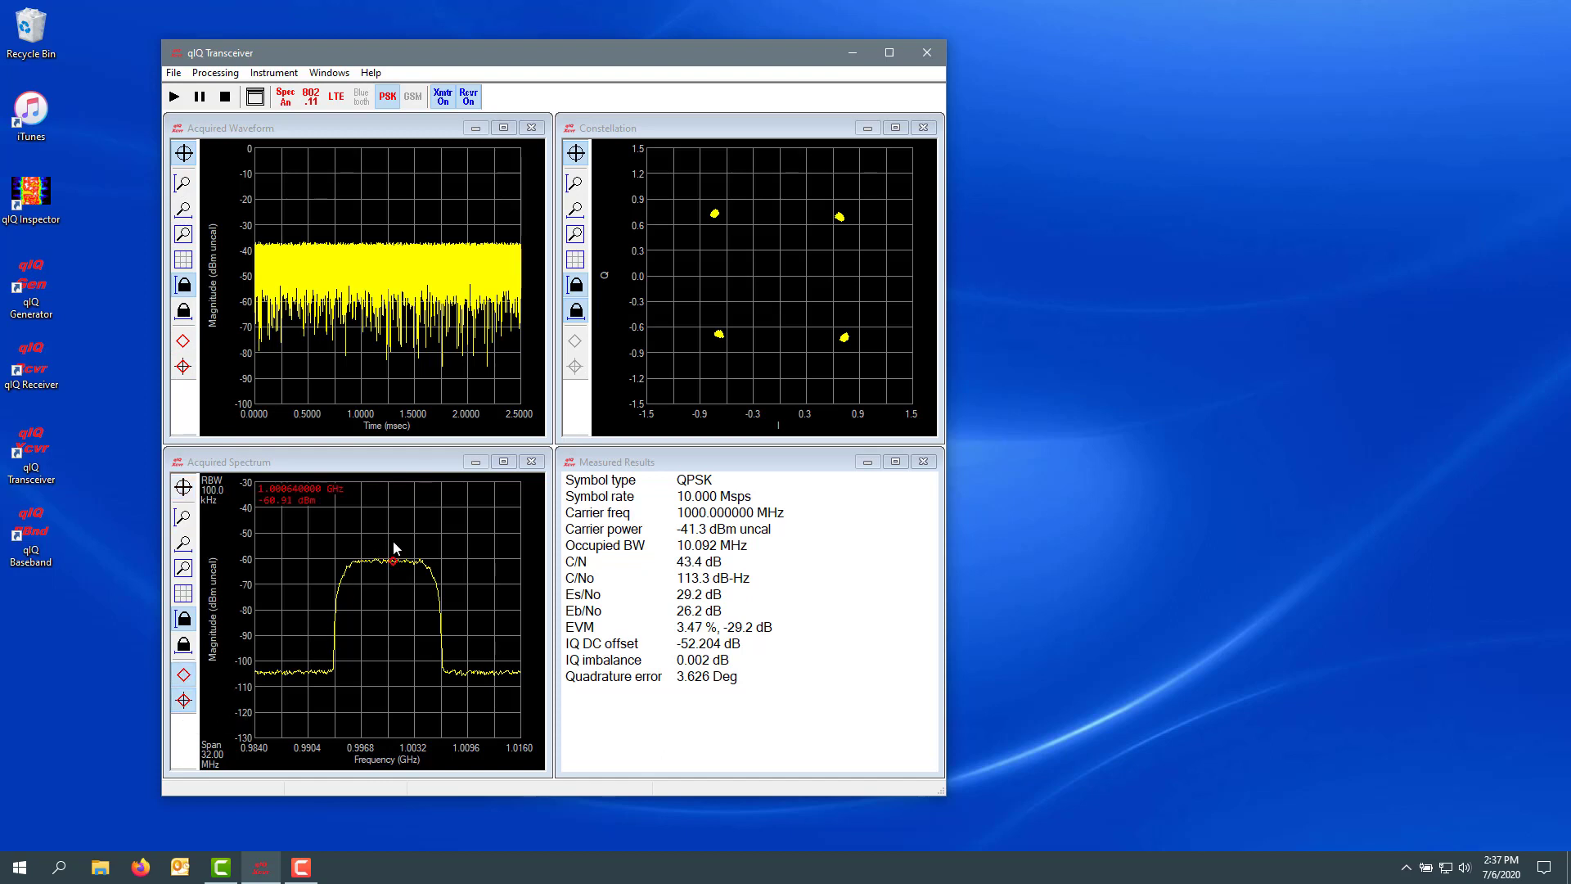
pyautogui.rightClick(344, 181)
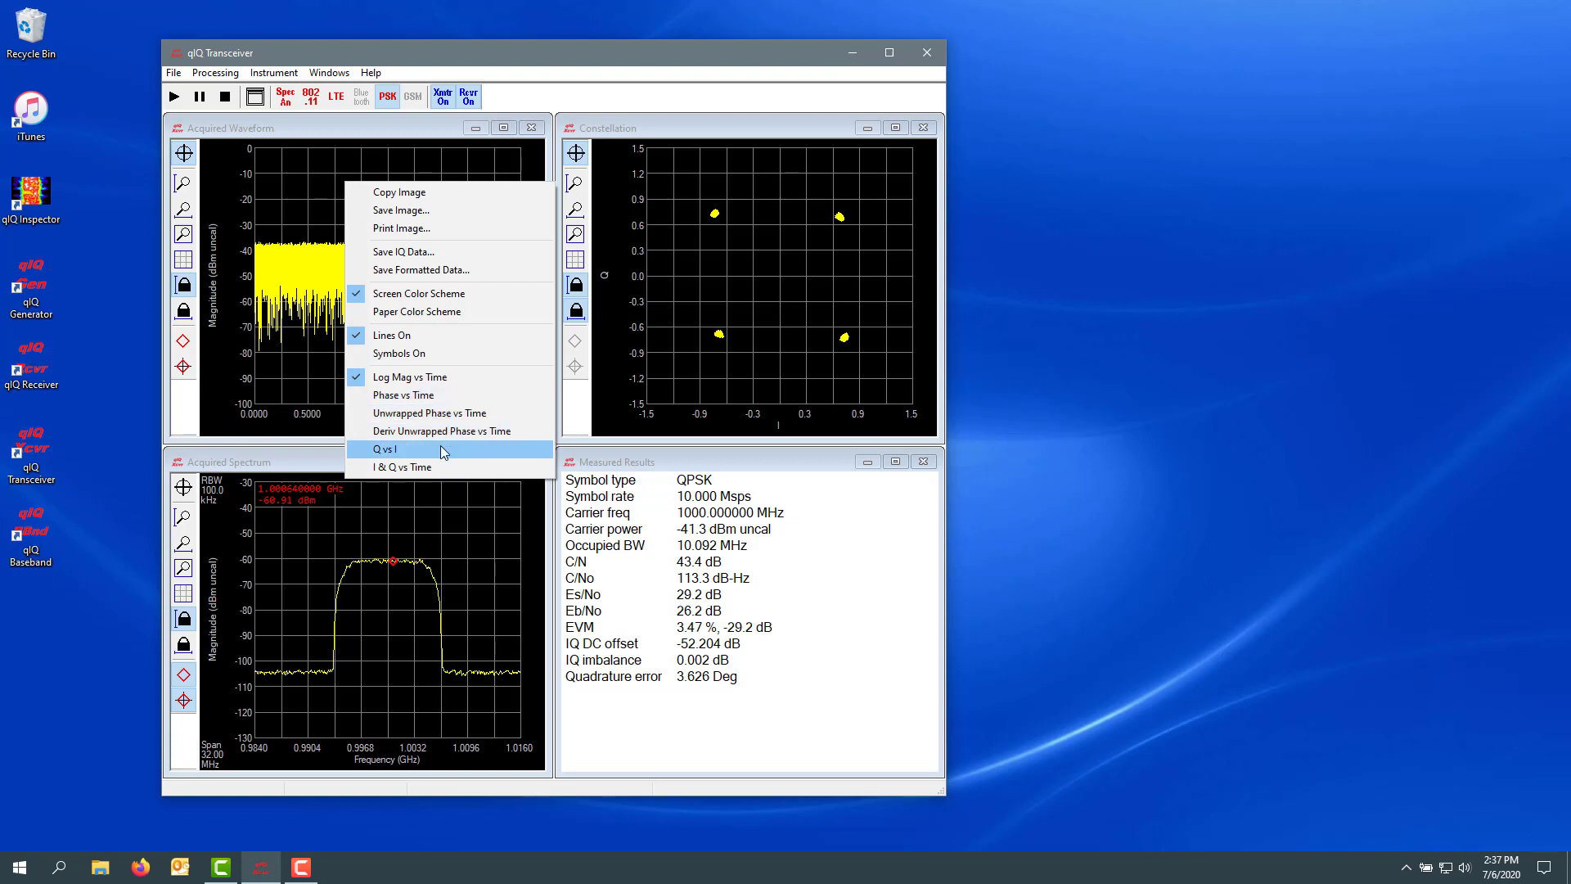
pyautogui.click(307, 203)
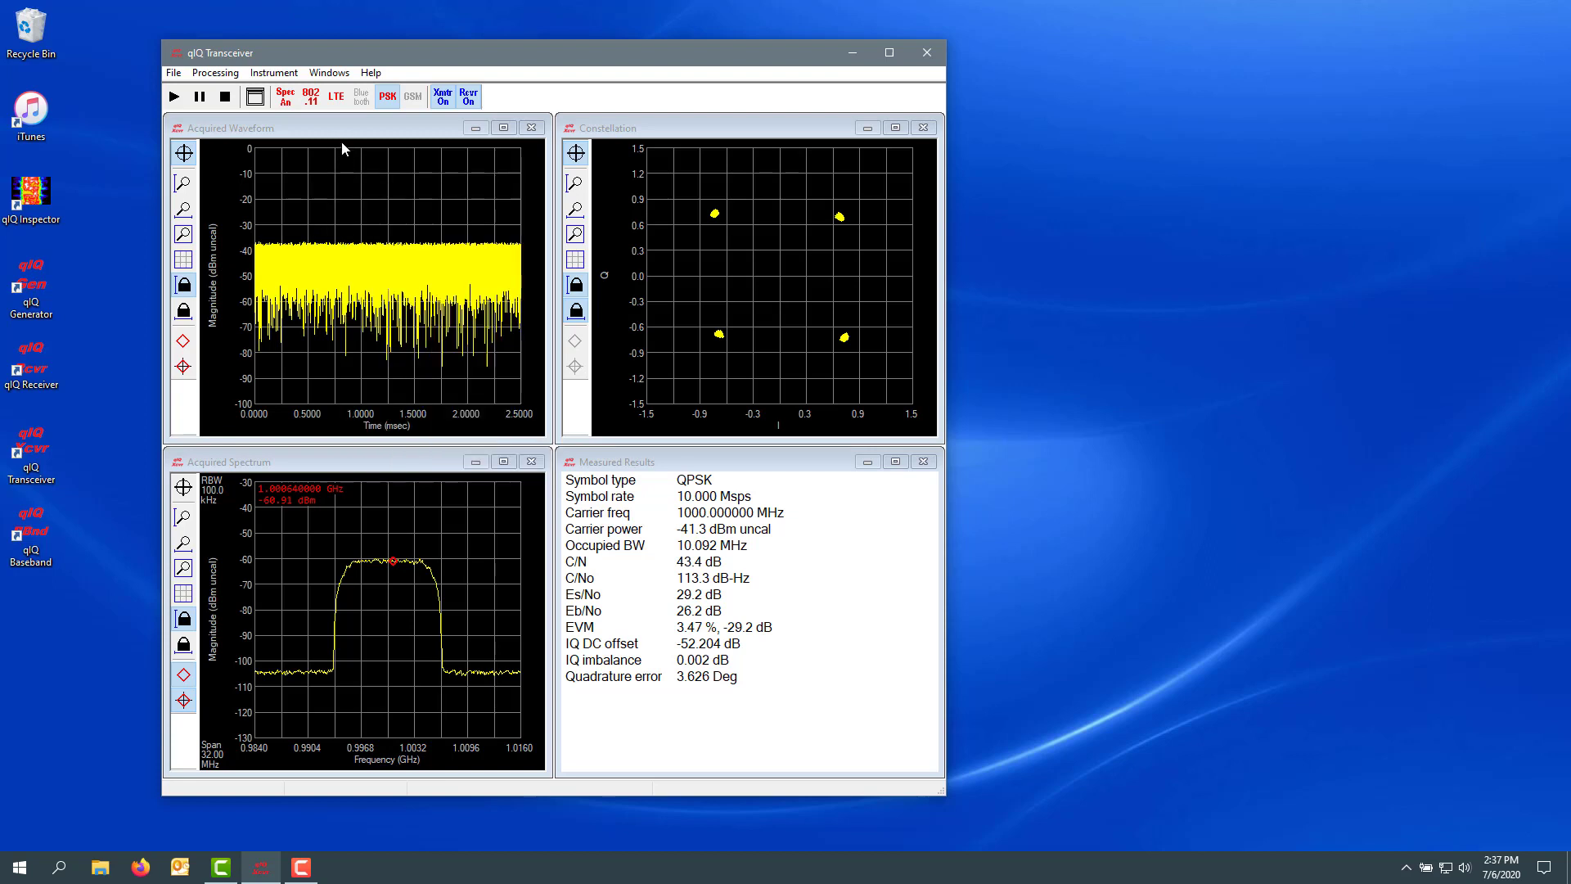
# Step: Copy an image of the whole measurement window to the clipboard
pyautogui.click(338, 76)
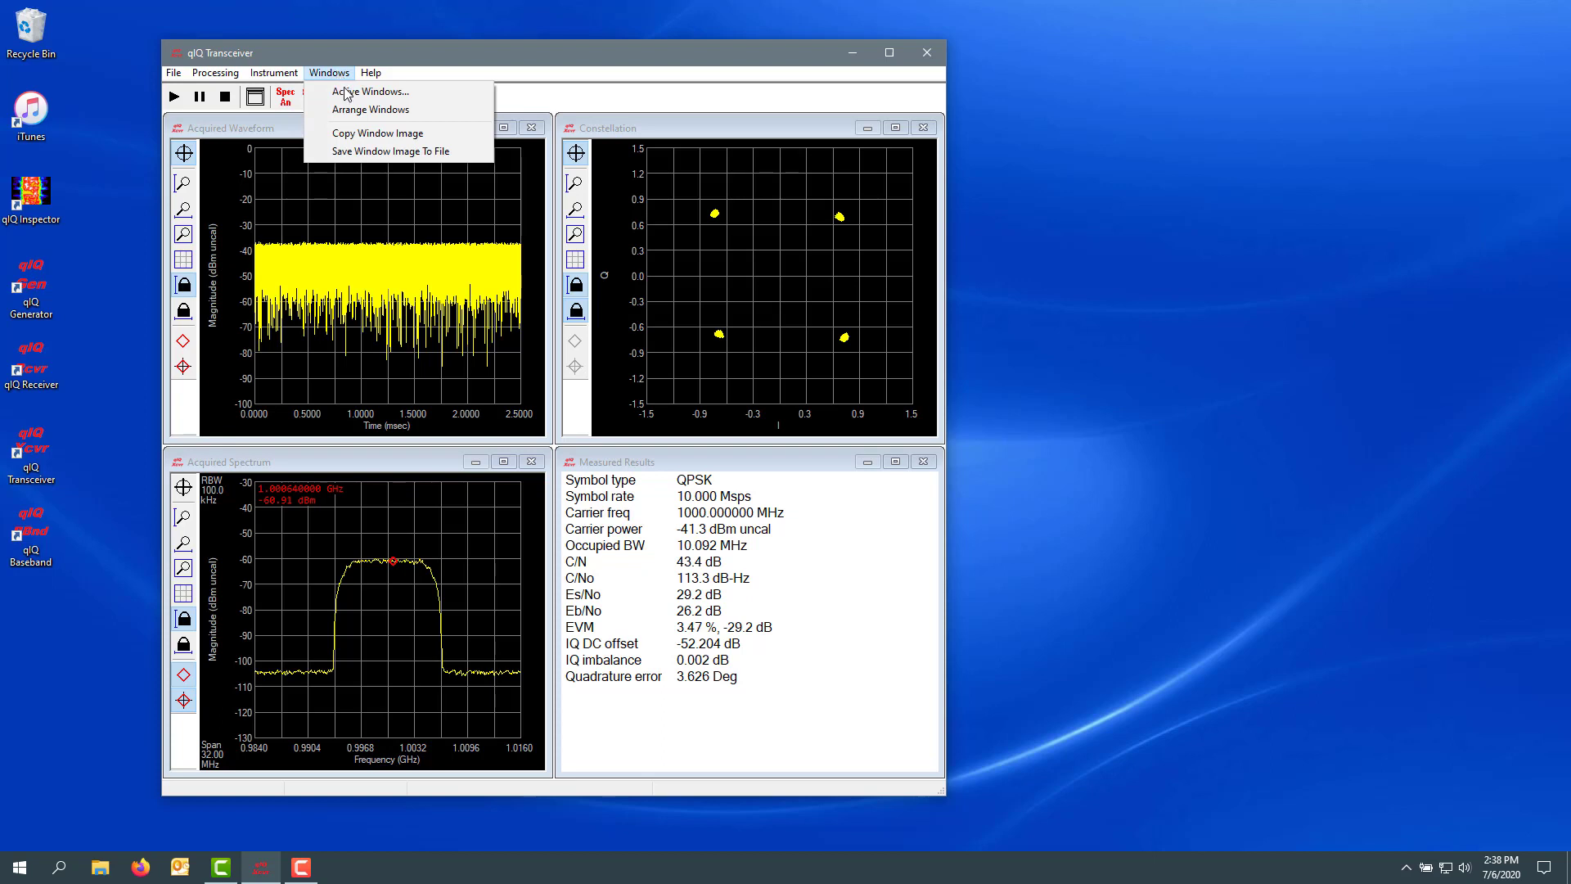
pyautogui.click(369, 136)
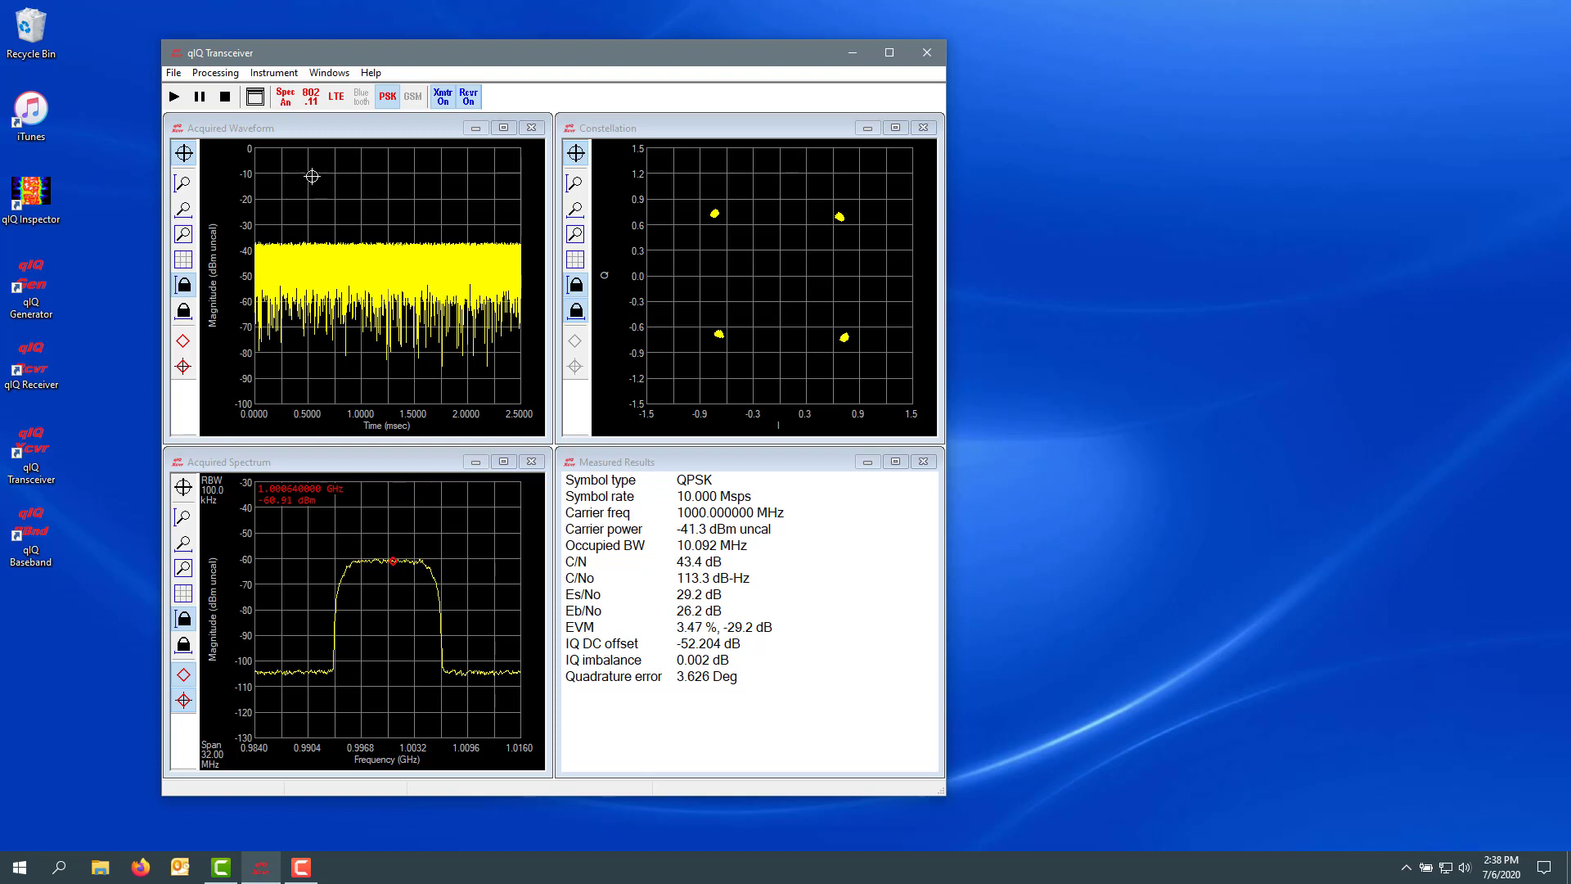
# Step: Enable correction for IQ DC offset and IQ imbalance in the PSK / QAM processing settings
pyautogui.click(216, 73)
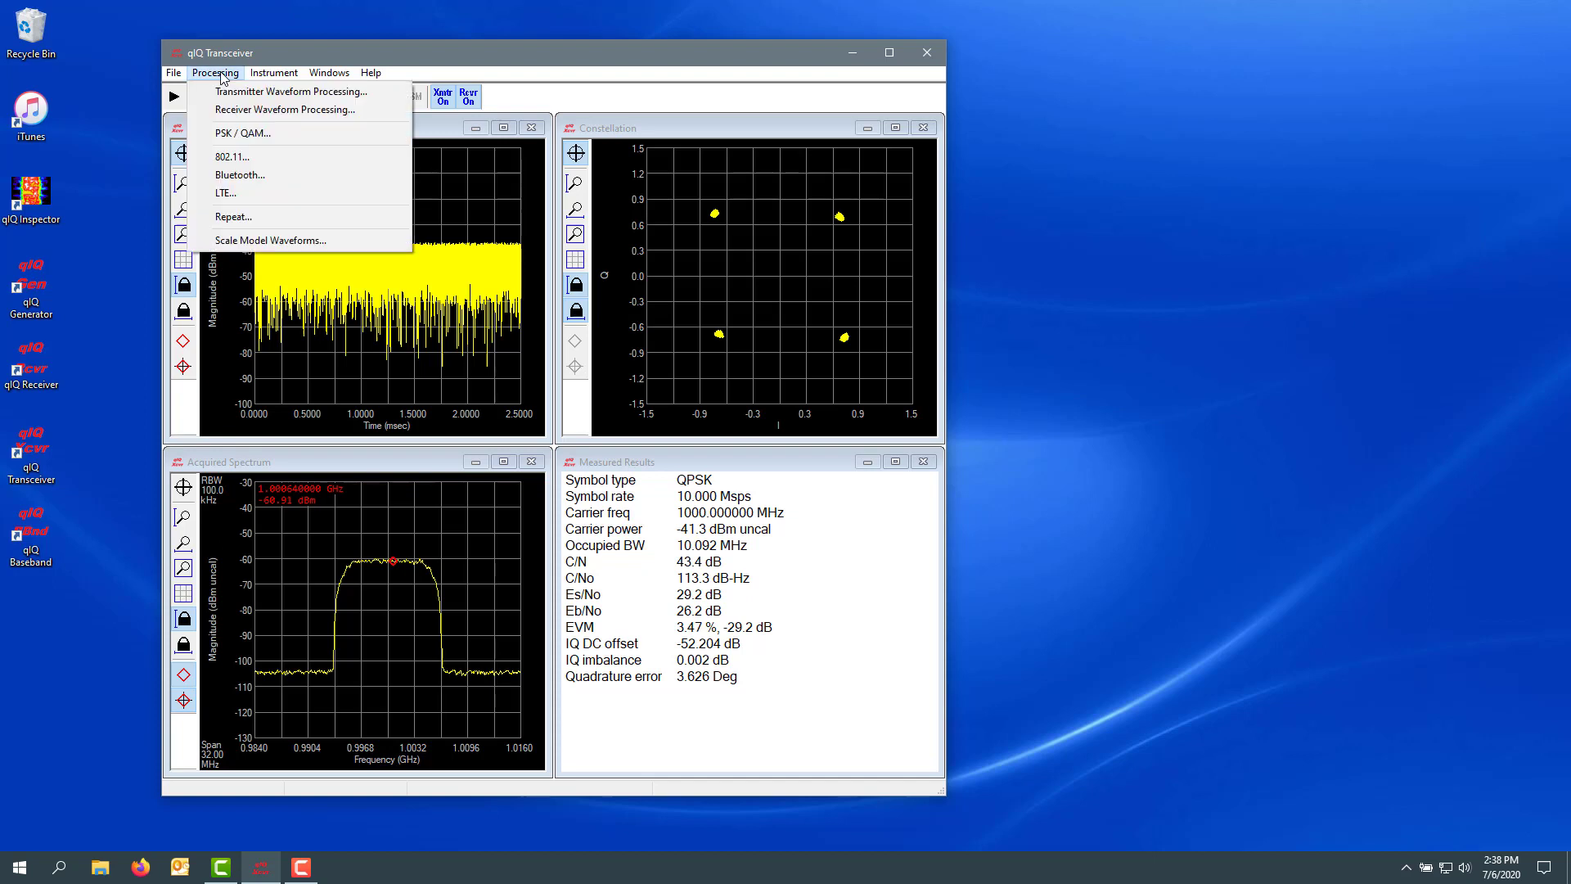
pyautogui.click(244, 136)
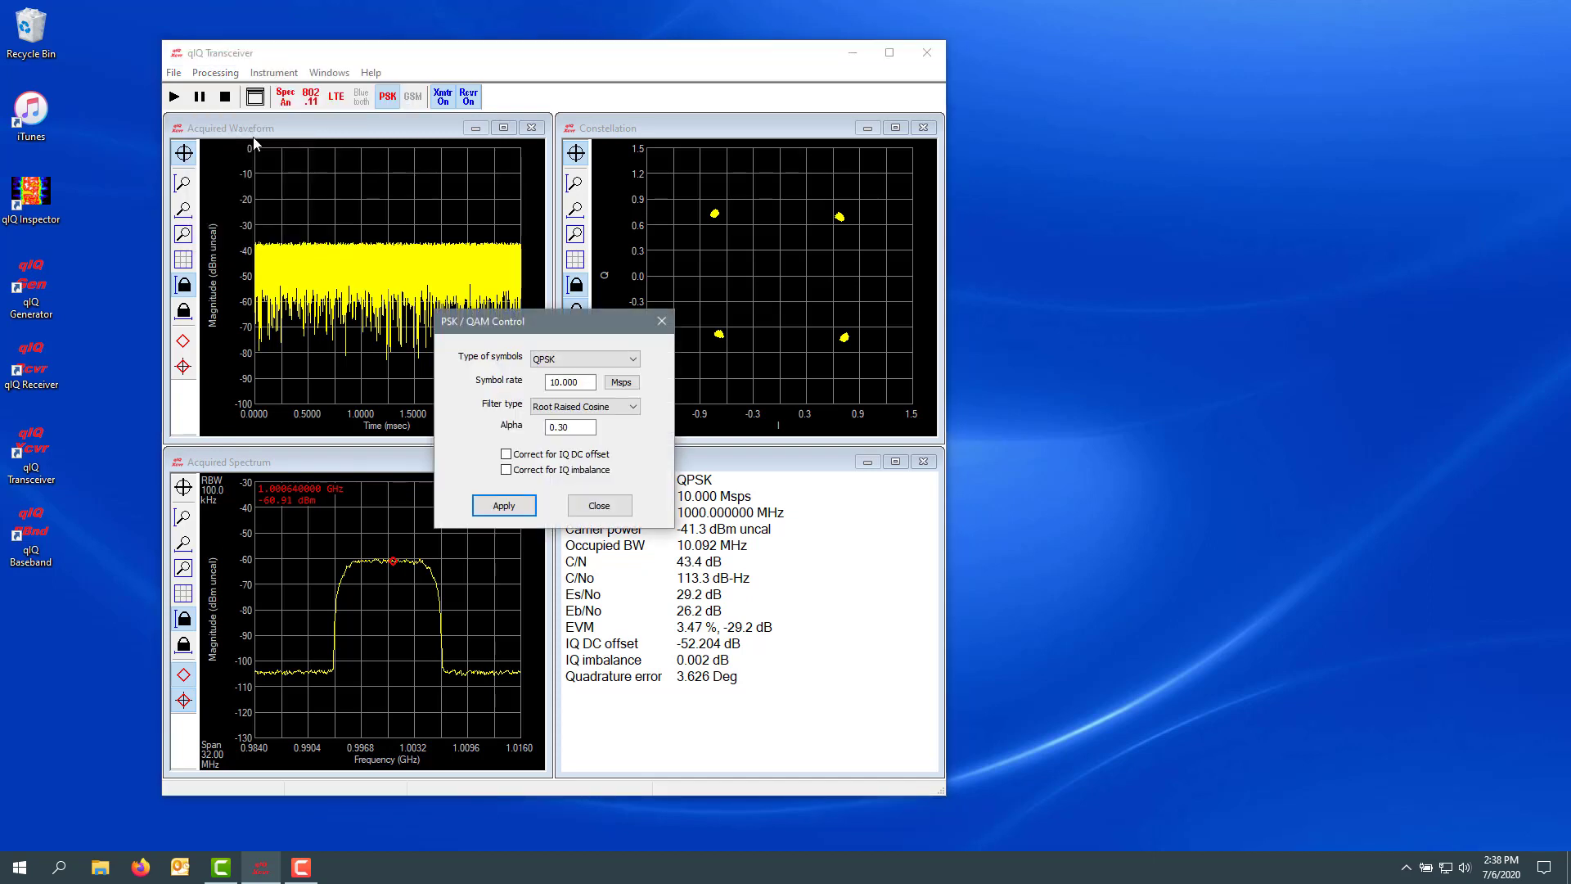
pyautogui.click(507, 455)
pyautogui.click(506, 470)
pyautogui.click(504, 506)
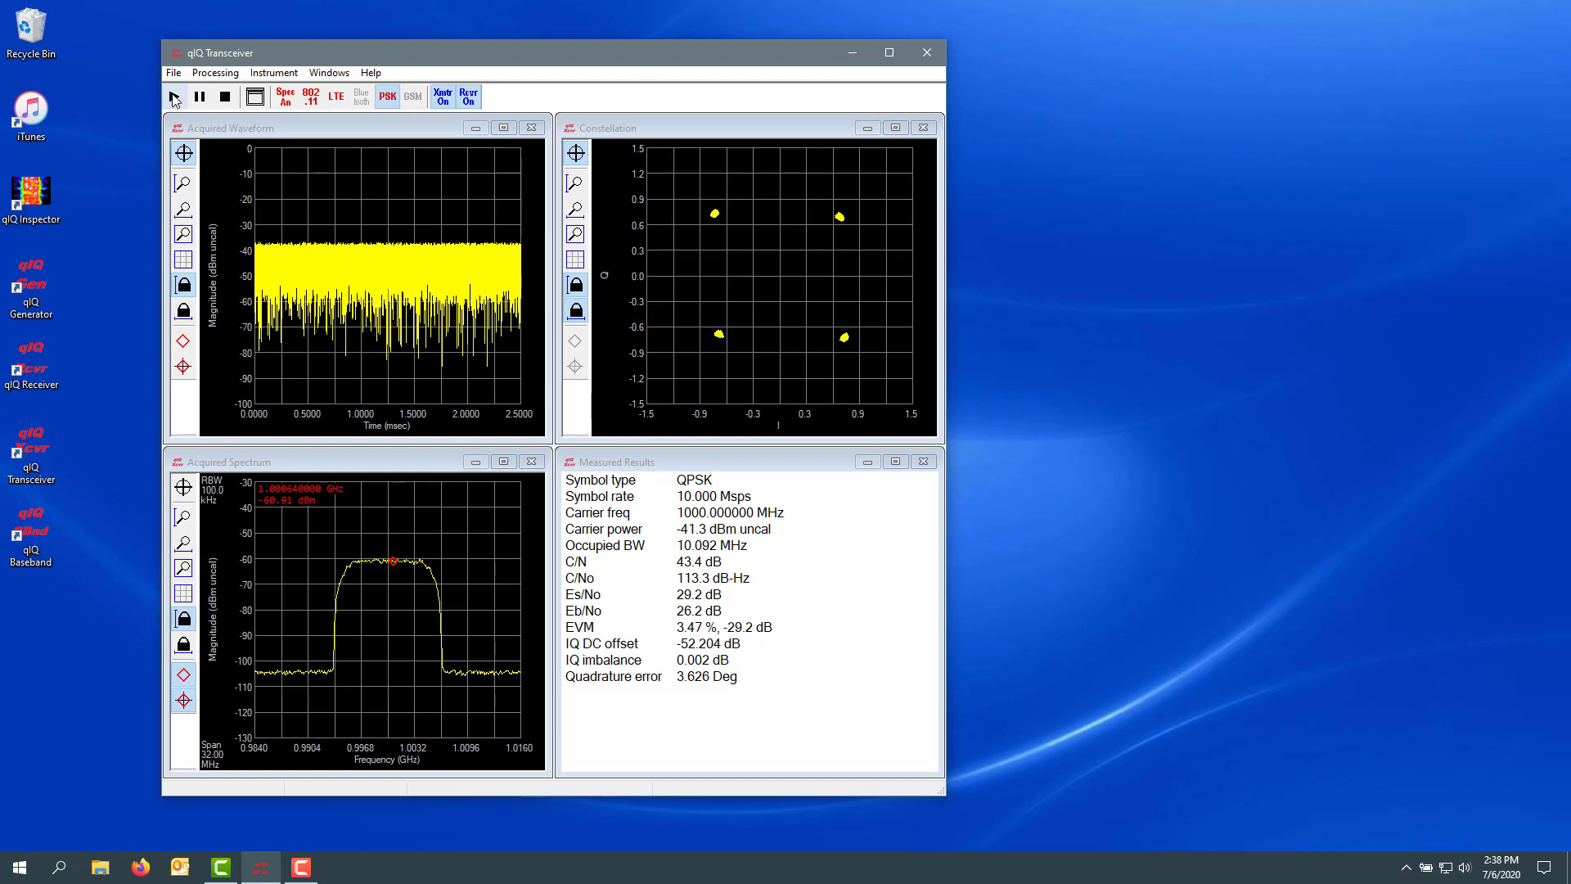
# Step: Rerun the QPSK measurement with the IQ corrections applied, and stop it once new results are acquired
pyautogui.click(174, 97)
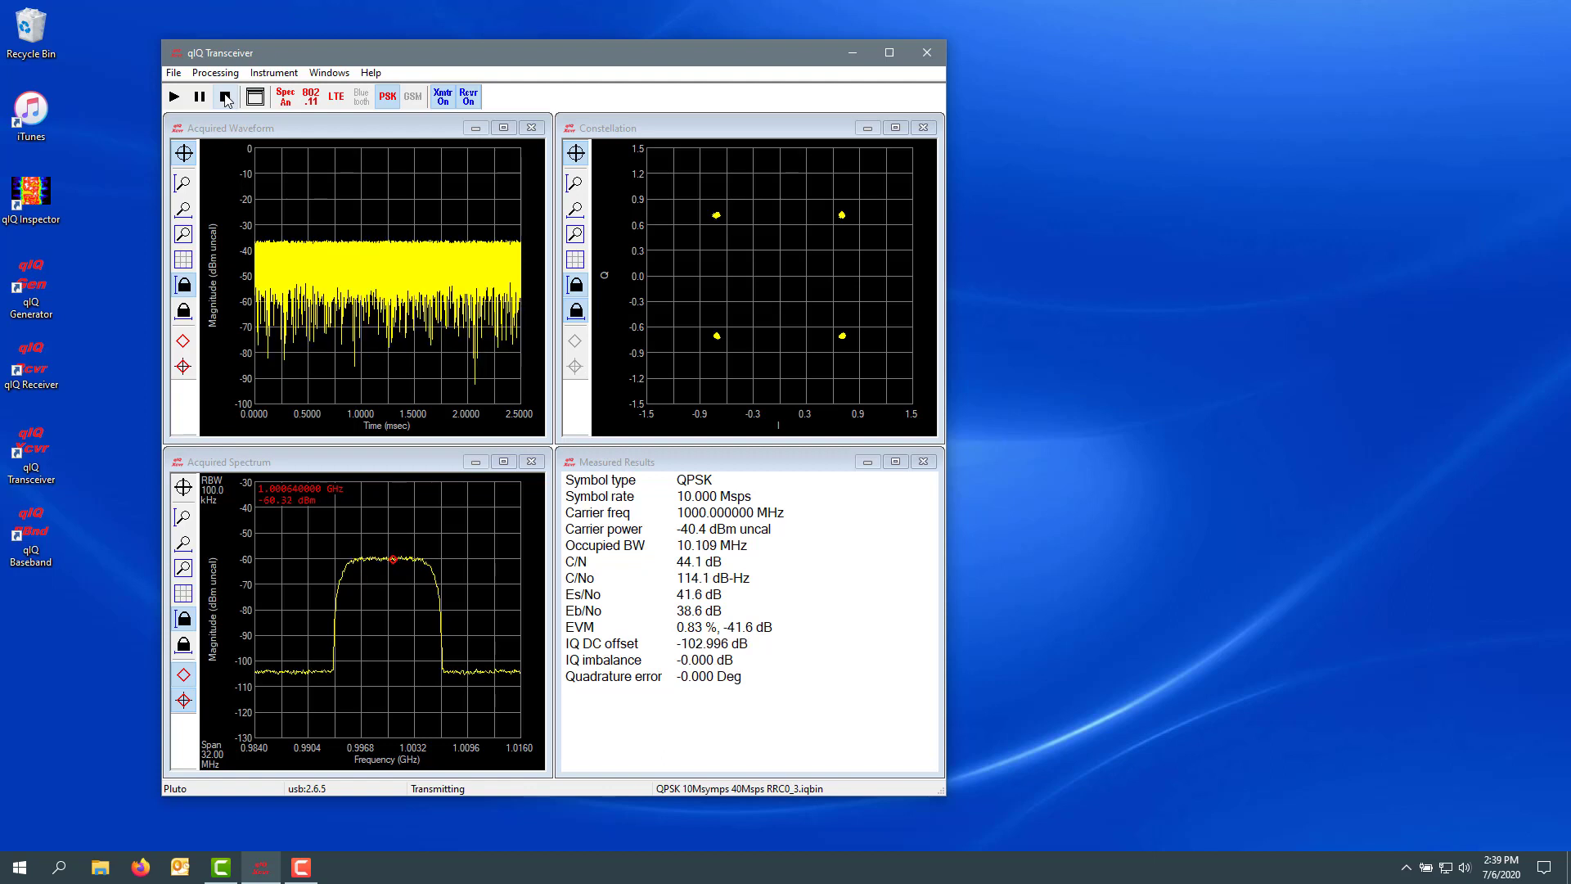
pyautogui.click(225, 98)
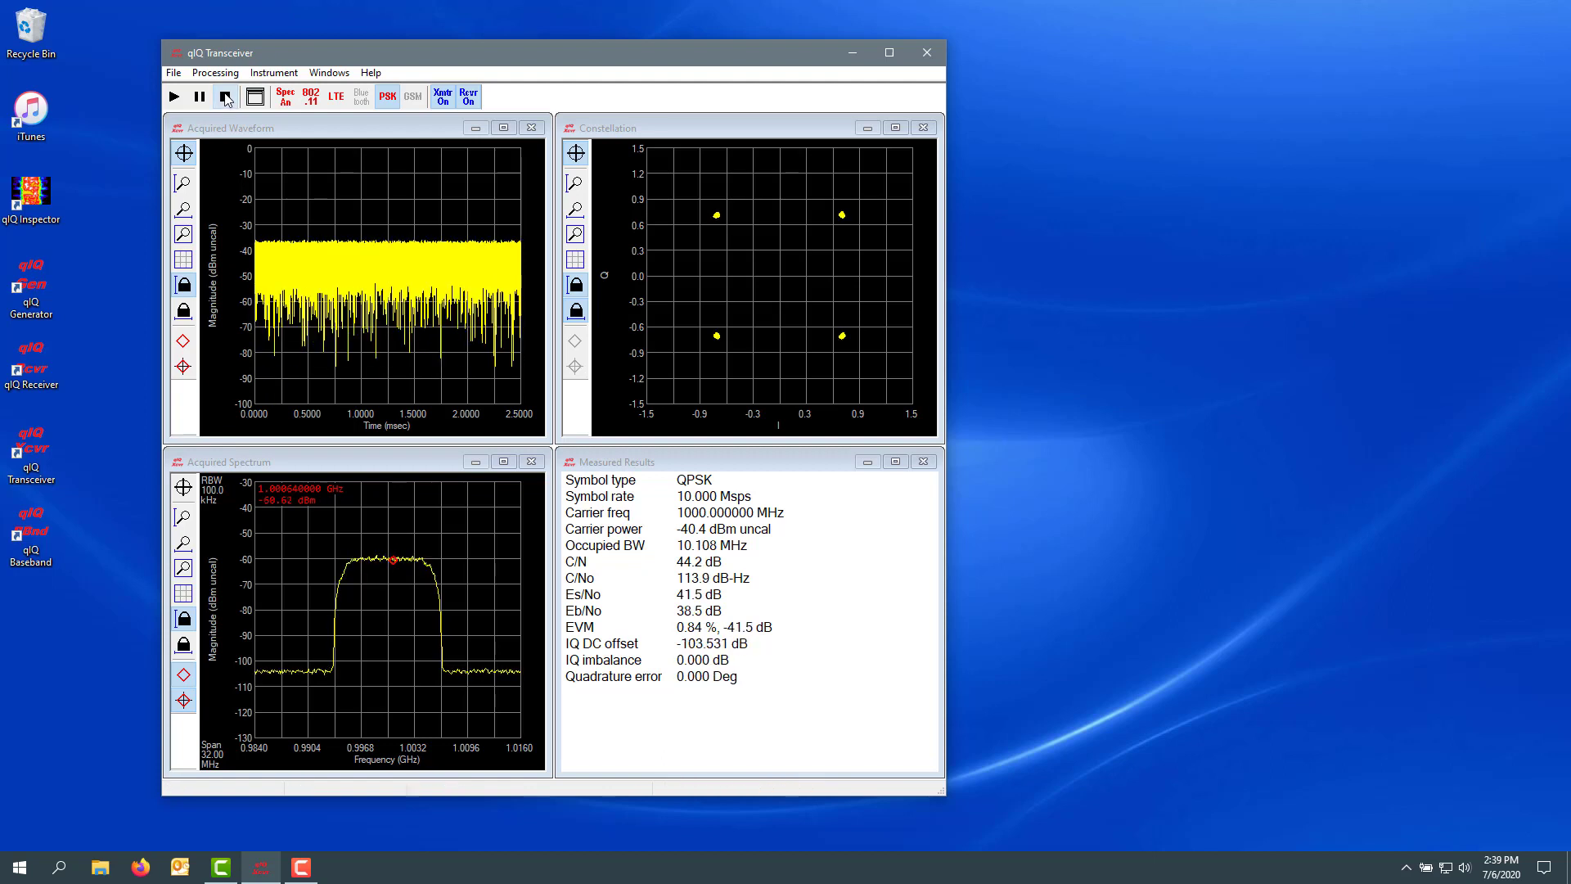